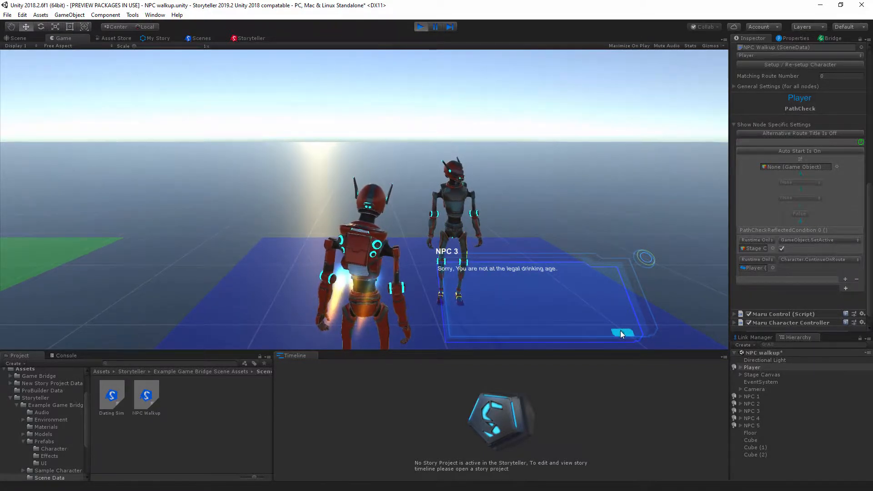
Step: Exit play mode and show the contents of the project's root Assets folder
click(421, 26)
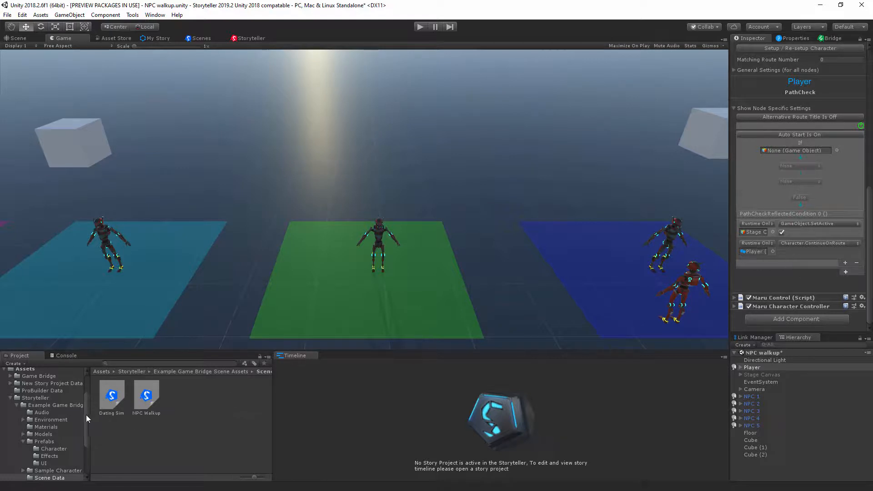
scroll(86, 415, up, 3)
click(9, 437)
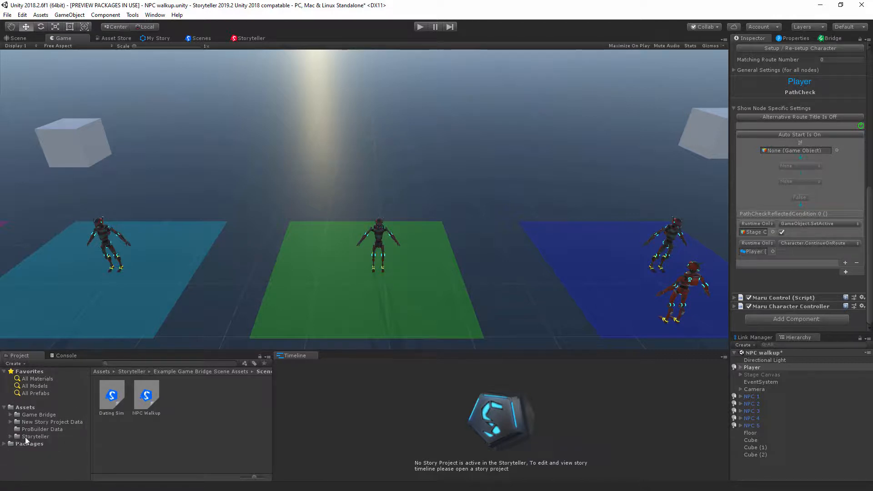
click(26, 437)
click(24, 408)
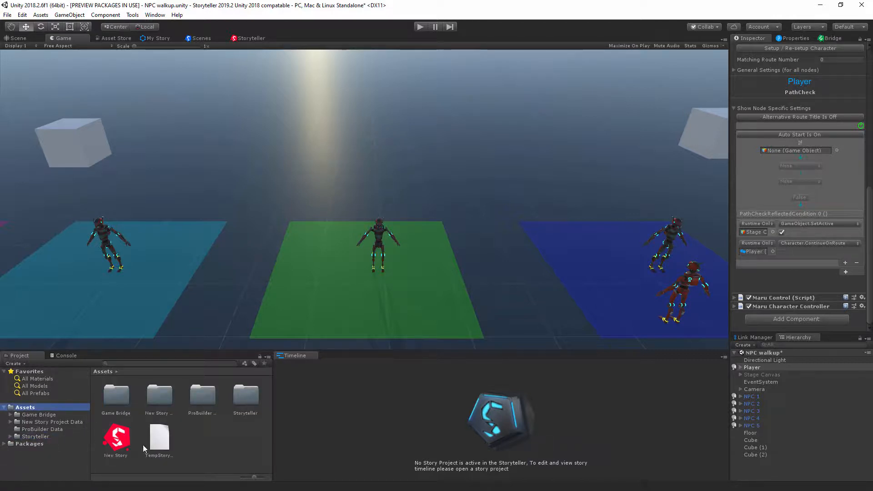
Step: Delete the Storyteller, Game Bridge and New Story Project Data folders plus the New Story and TempStoryData assets, keeping ProBuilder Data
click(156, 443)
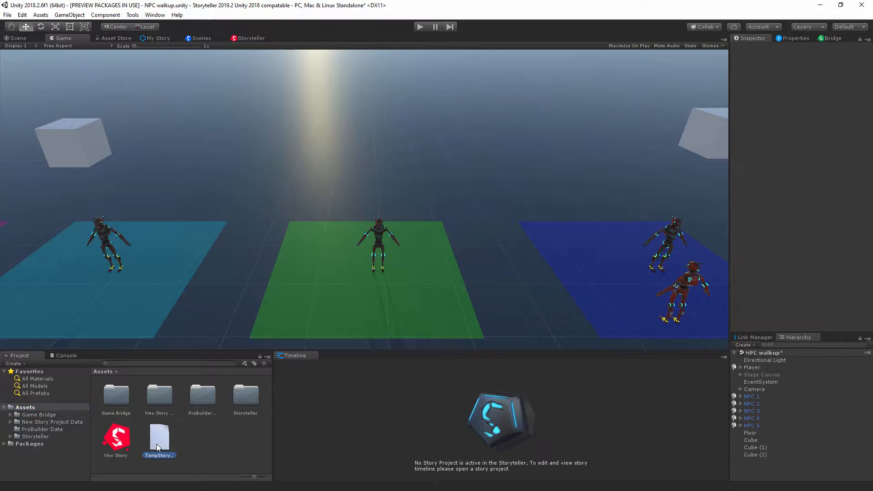
ctrl+click(127, 450)
ctrl+click(234, 402)
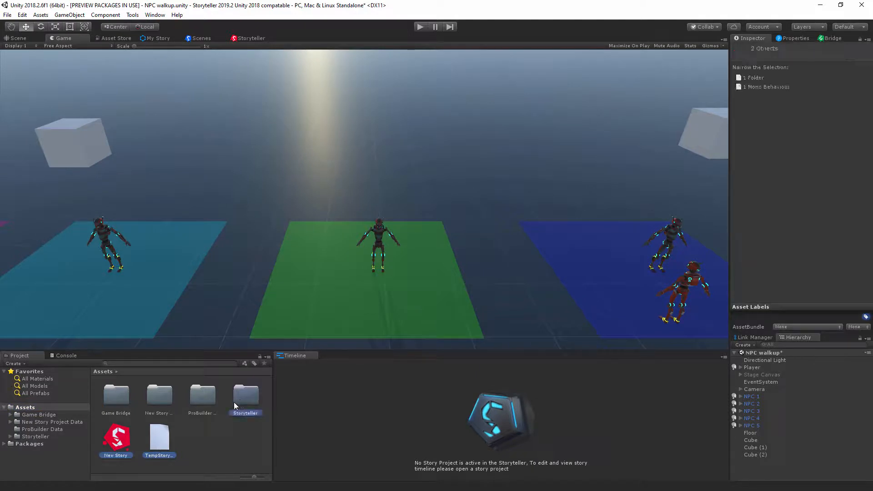
ctrl+click(118, 400)
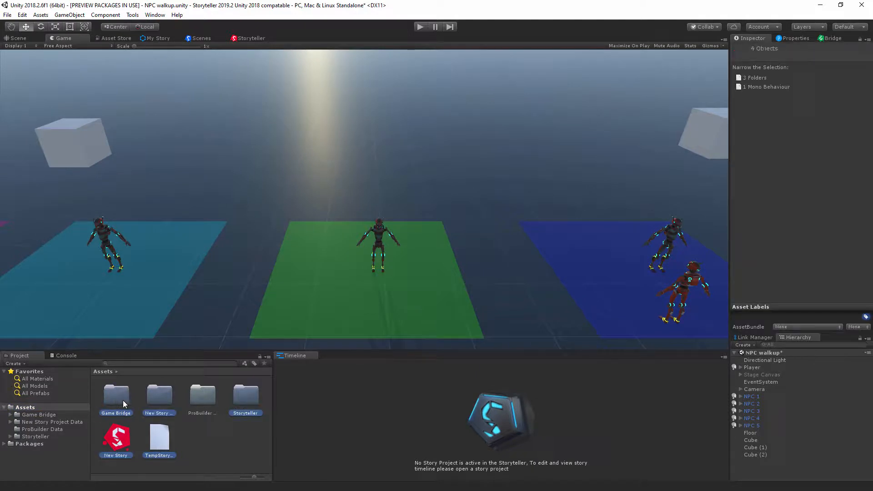
key(Delete)
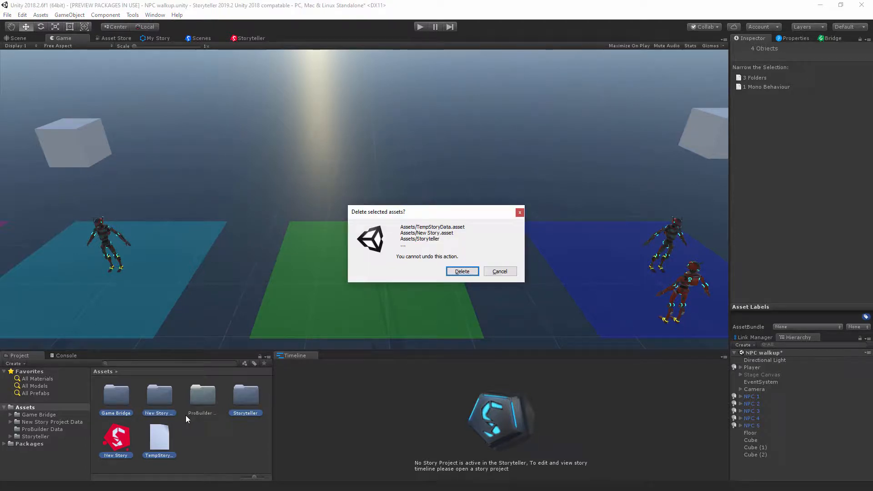
key(Escape)
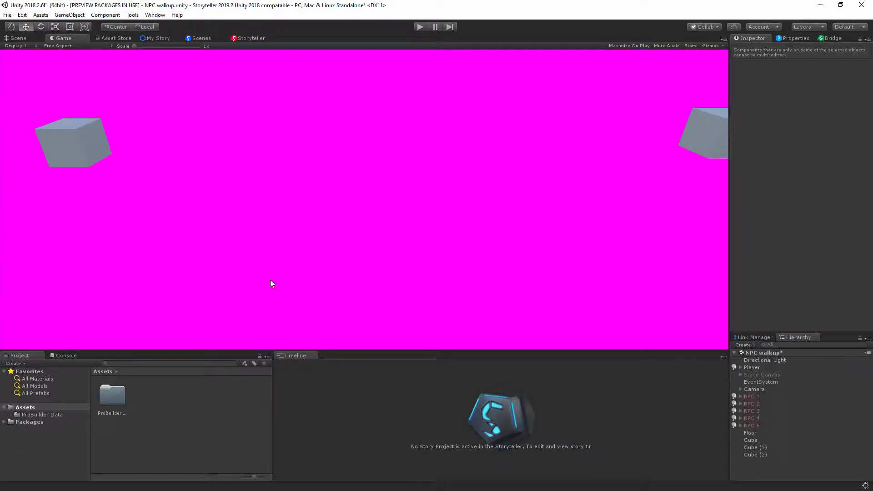
Step: Replace the NPC walkup scene with a new, untitled scene
click(7, 15)
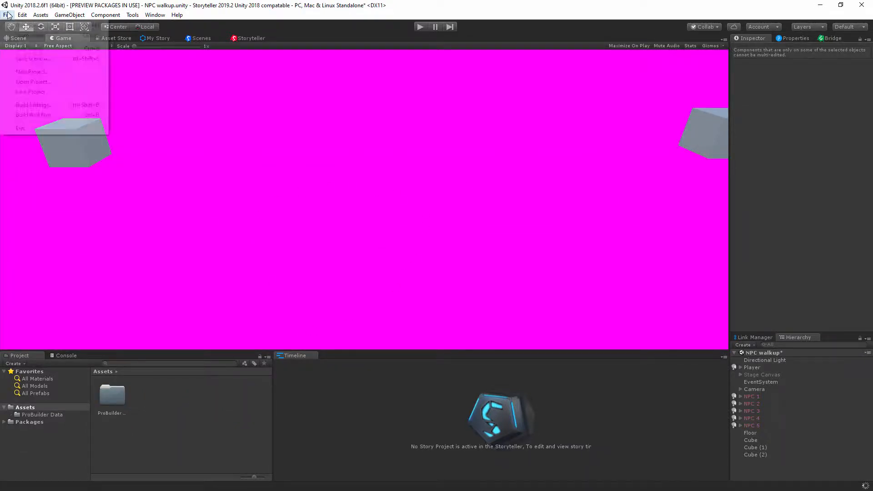
click(21, 26)
click(463, 272)
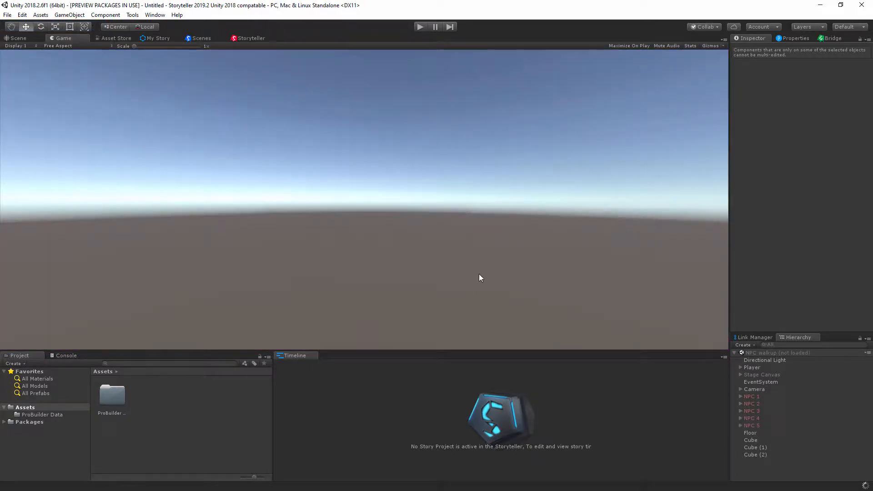
Step: Reset the editor to the Default layout and widen the project's folder tree column
click(850, 26)
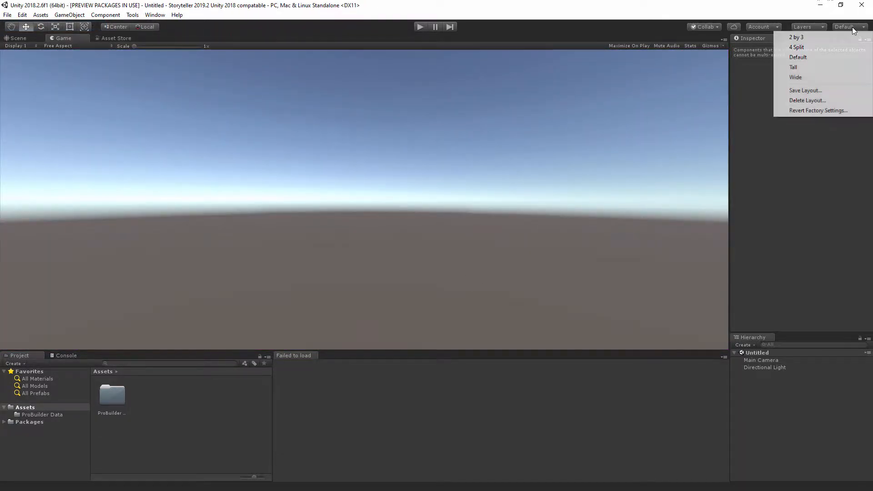
click(803, 58)
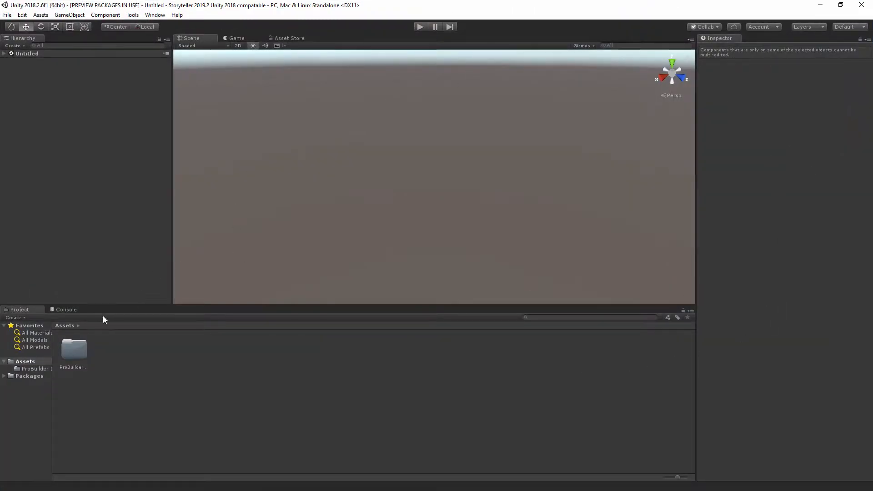
drag(53, 396, 86, 399)
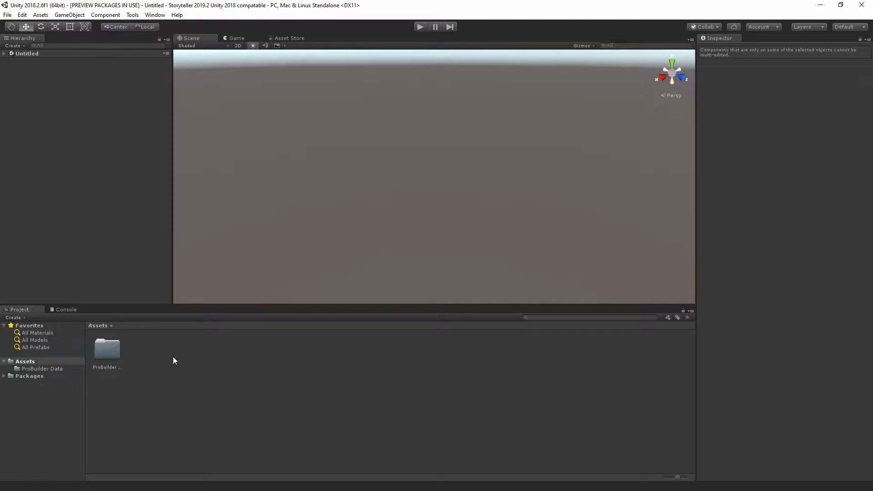
Step: Import all items of the Storyteller package from the text exports folder into the project's Assets
key(alt+Tab)
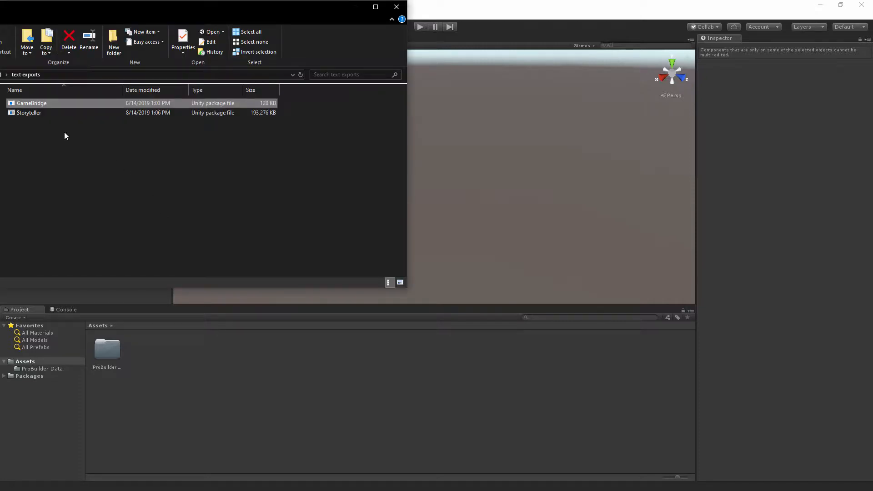
drag(34, 113, 159, 374)
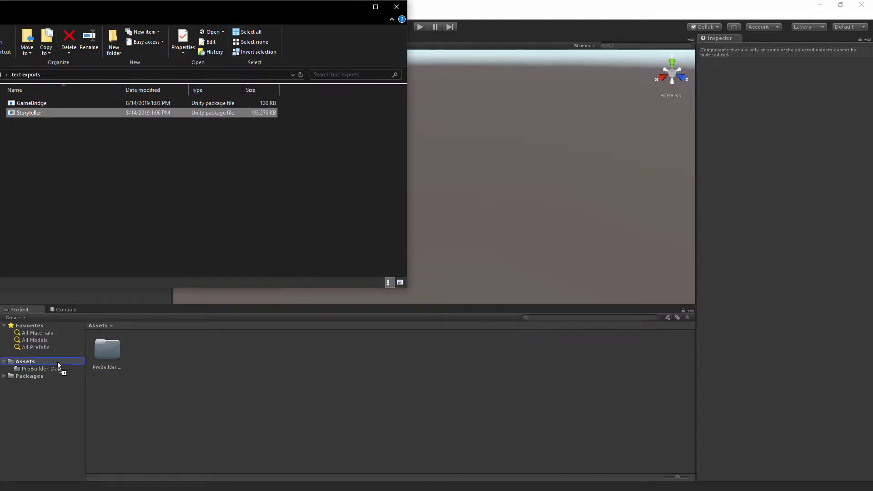
drag(57, 362, 58, 364)
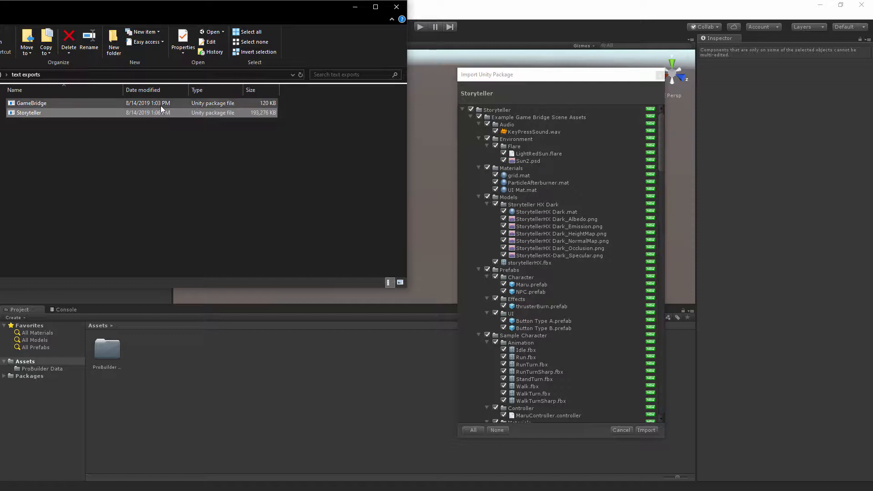
click(646, 430)
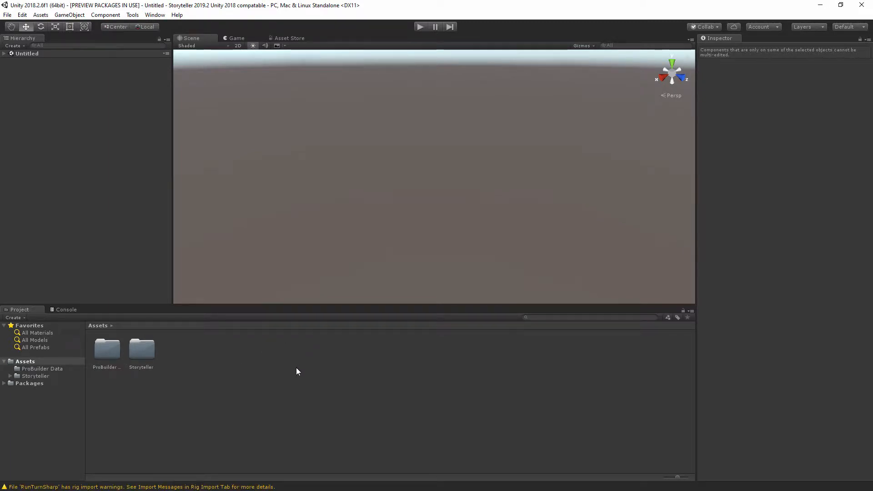
Step: Import all items of the GameBridge package into Assets and clear the import warnings from the console
key(alt+Tab)
drag(32, 103, 33, 361)
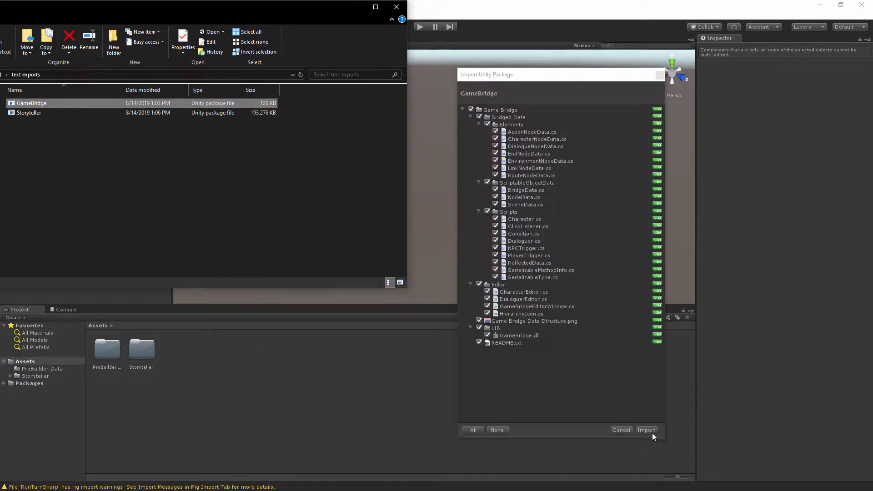
click(651, 432)
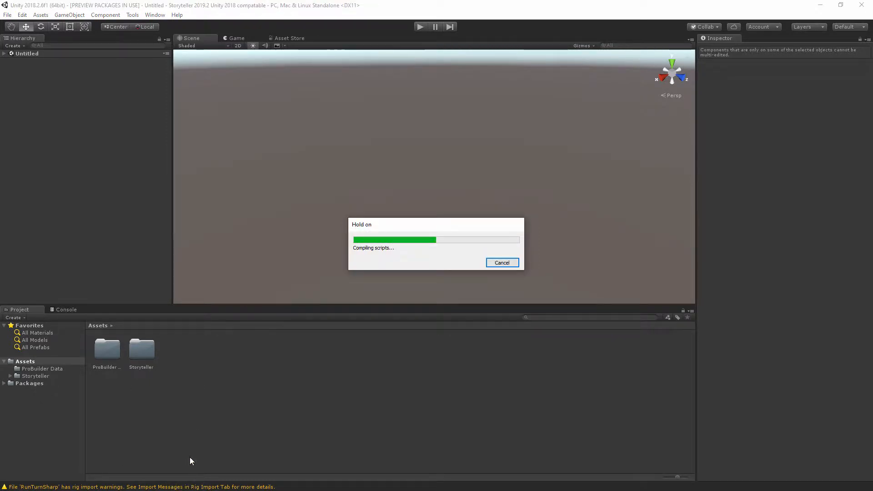
click(66, 311)
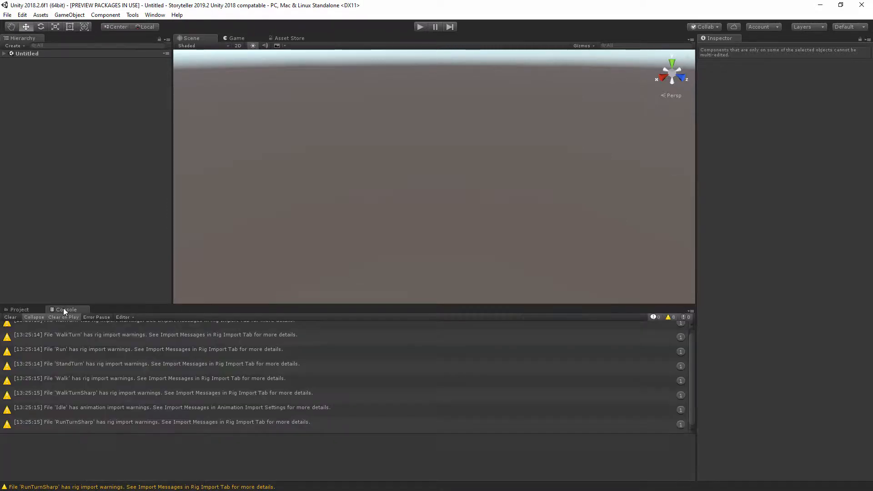
click(17, 310)
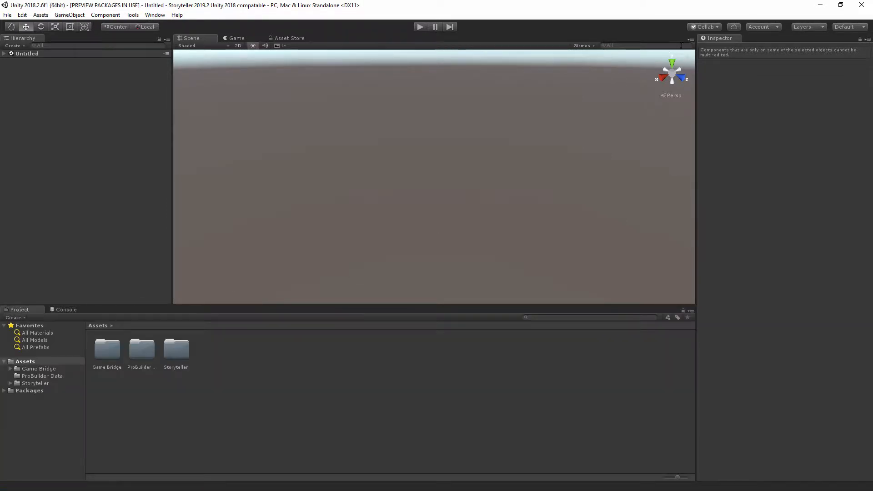
Step: Open the DaiMangou Storyteller tool and close its Storyteller 2019 window
click(846, 26)
click(754, 266)
click(132, 15)
mouse_move(151, 34)
click(224, 35)
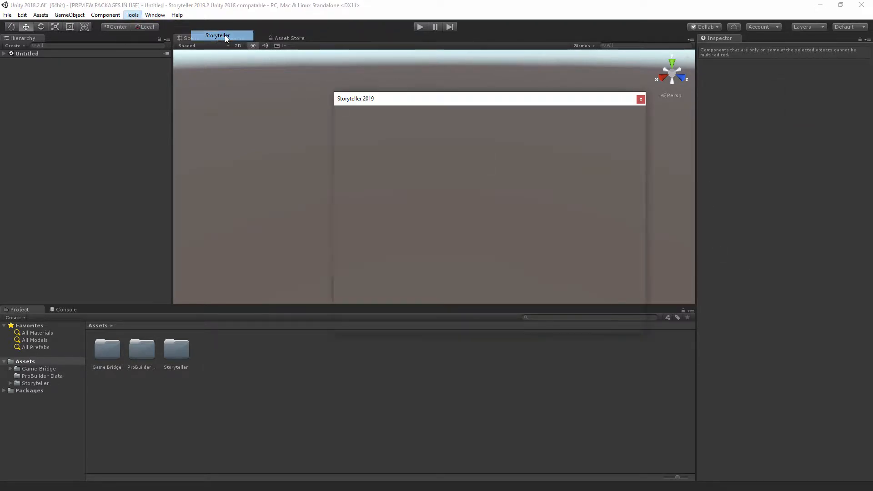
click(641, 99)
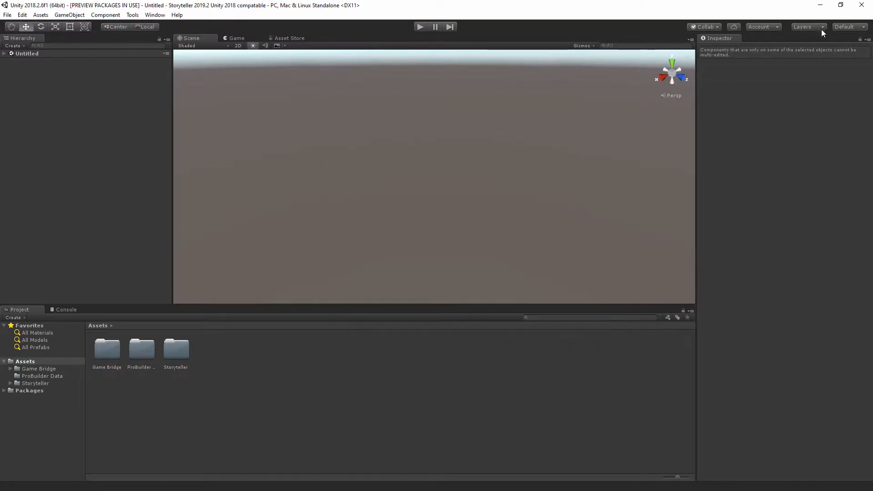
Step: Restore the Default editor layout, clear the console and return to the project's assets
click(844, 26)
click(800, 57)
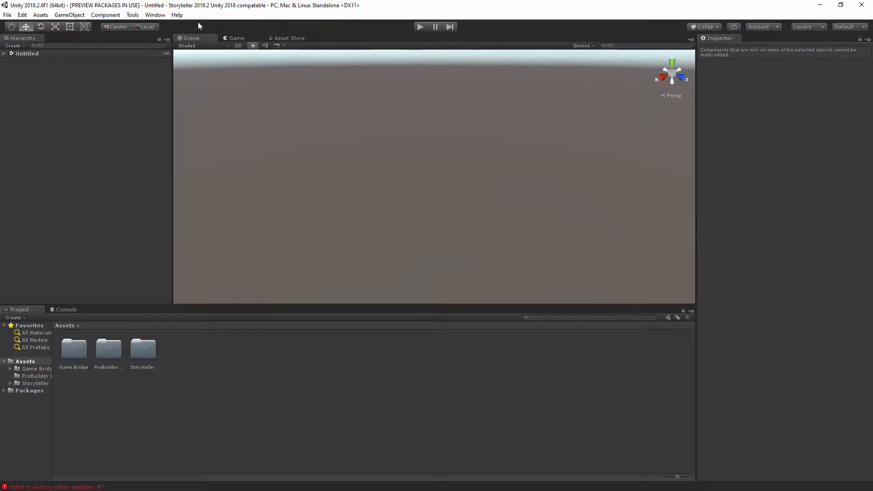
click(66, 309)
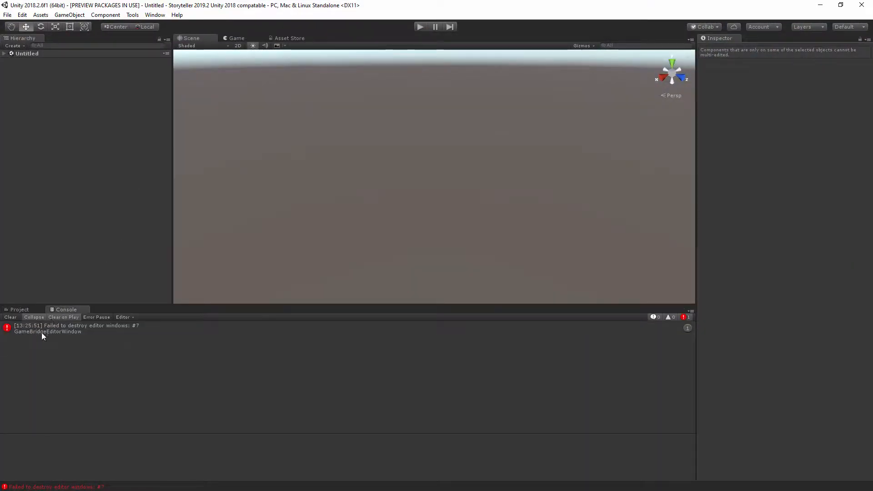
click(13, 316)
click(18, 309)
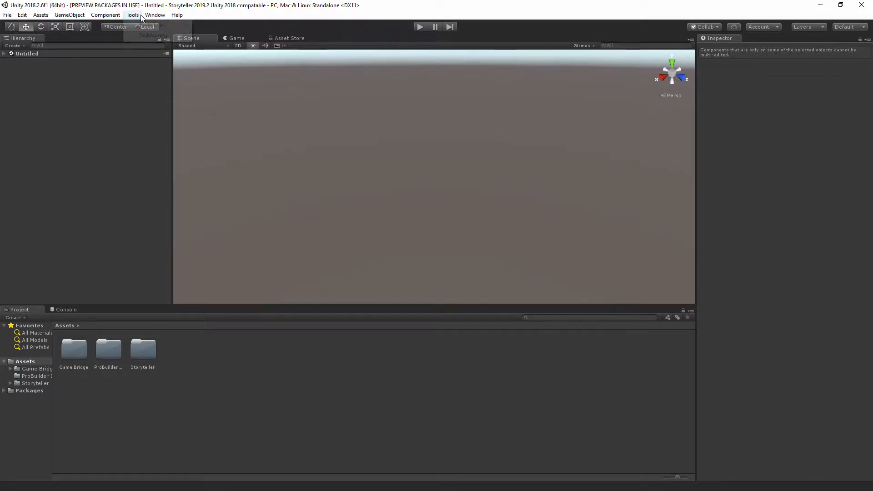
Step: Launch Storyteller from the DaiMangou tools and dismiss the Storyteller 2019 window
click(154, 14)
mouse_move(154, 36)
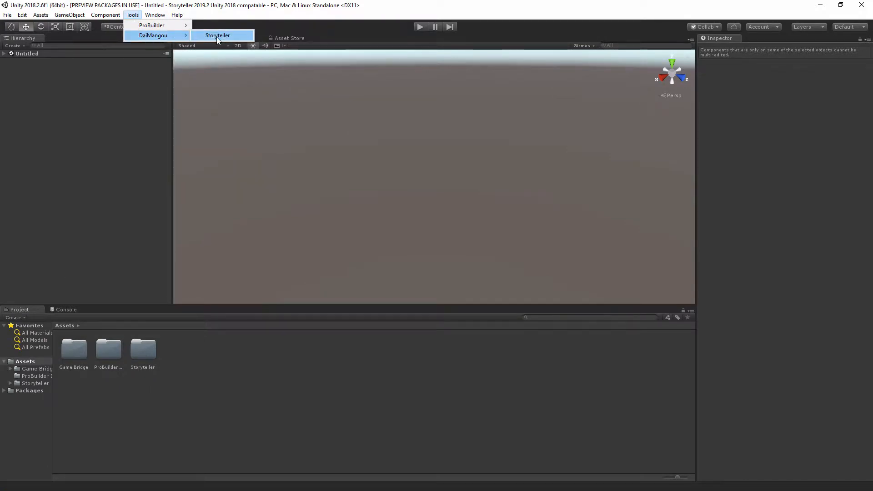
click(217, 37)
click(641, 98)
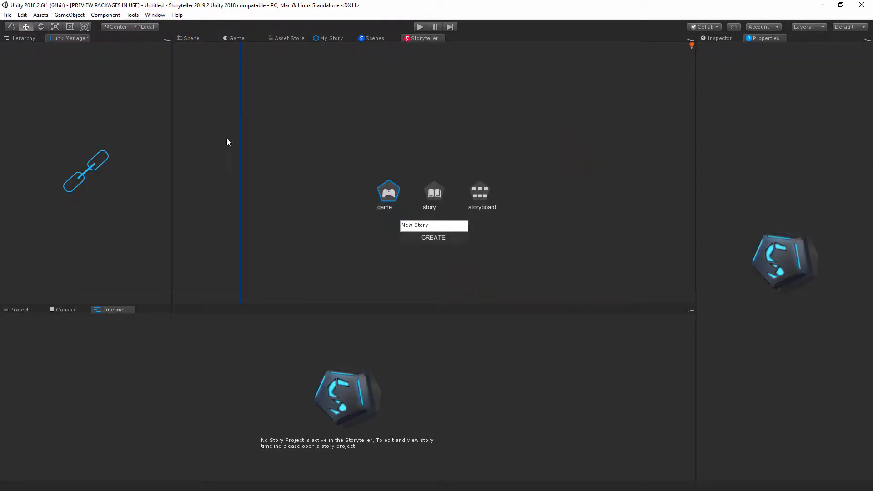
Step: Dock Link Manager below Properties and group Hierarchy with it
drag(70, 40, 754, 394)
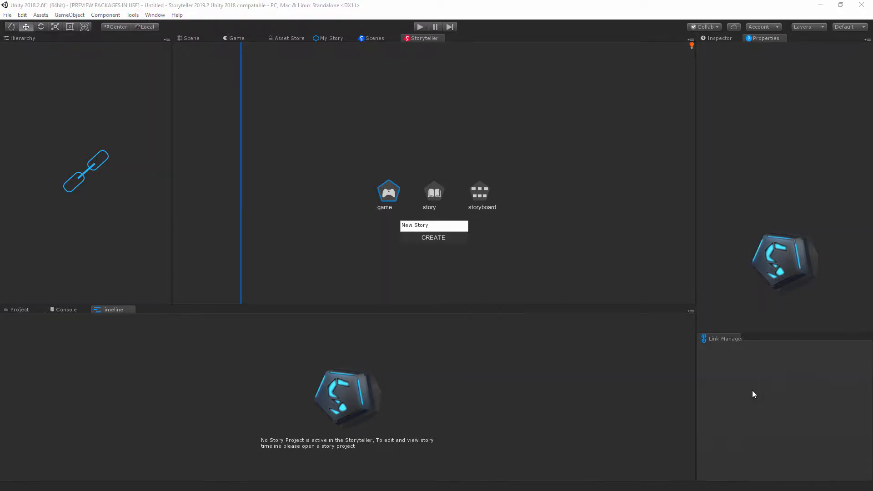
drag(20, 39, 758, 339)
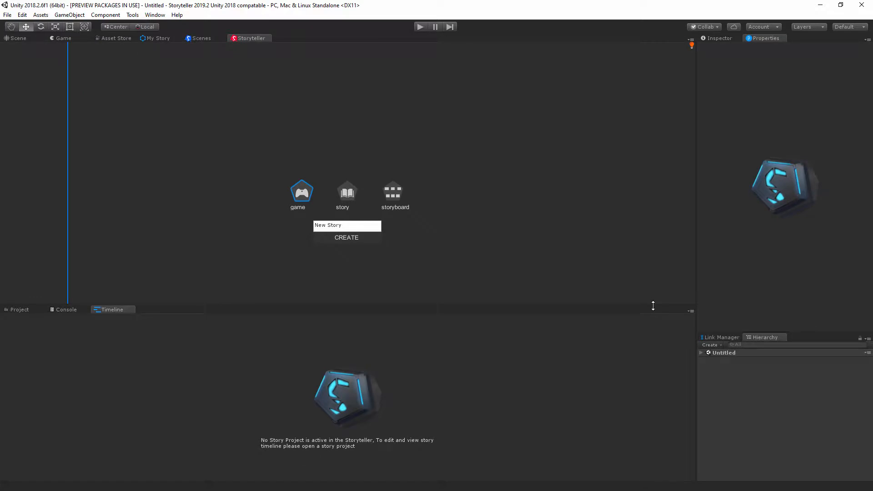
Step: Enlarge the Storyteller area downward and sideways, and dock Timeline beside the Project and Console group
drag(653, 306, 655, 368)
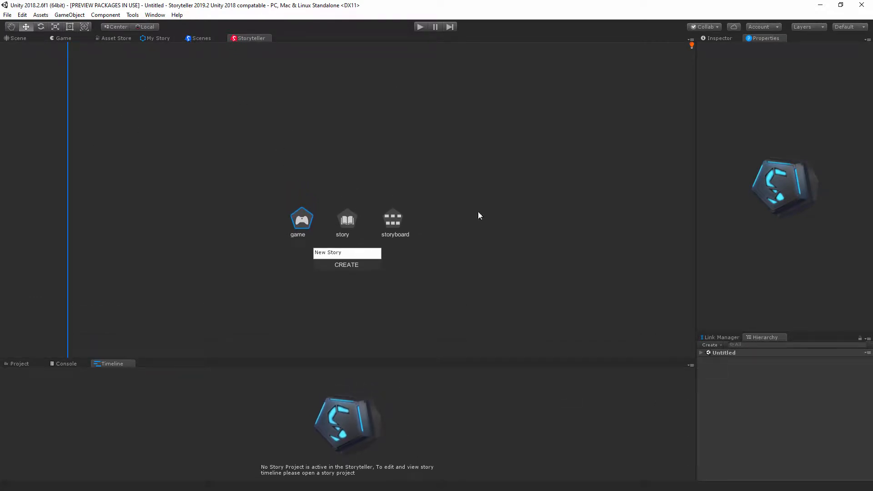
drag(704, 205, 751, 206)
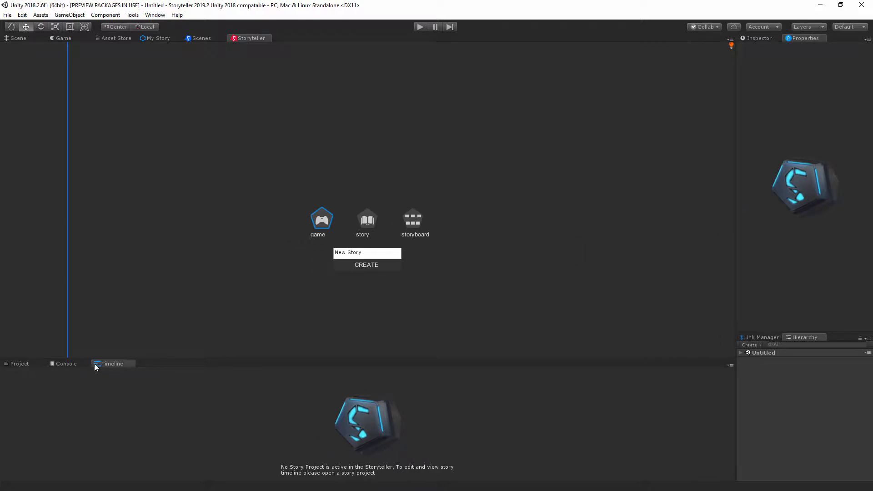
drag(109, 363, 615, 438)
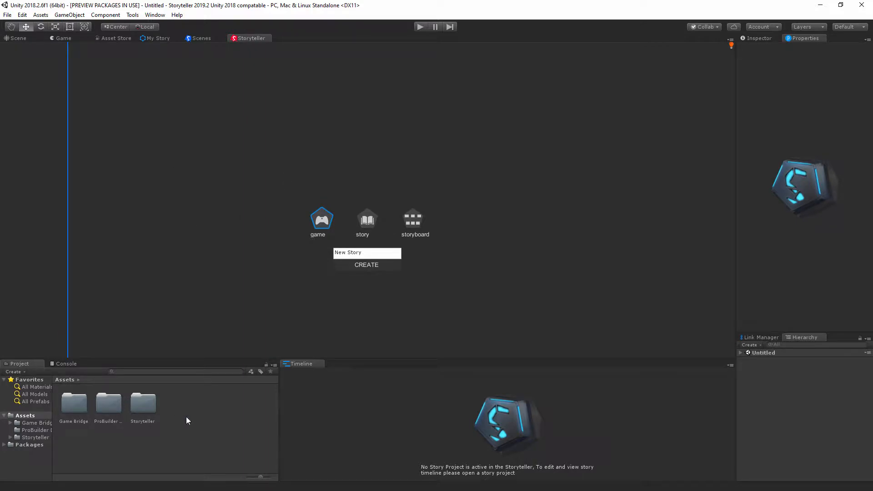
right_click(26, 416)
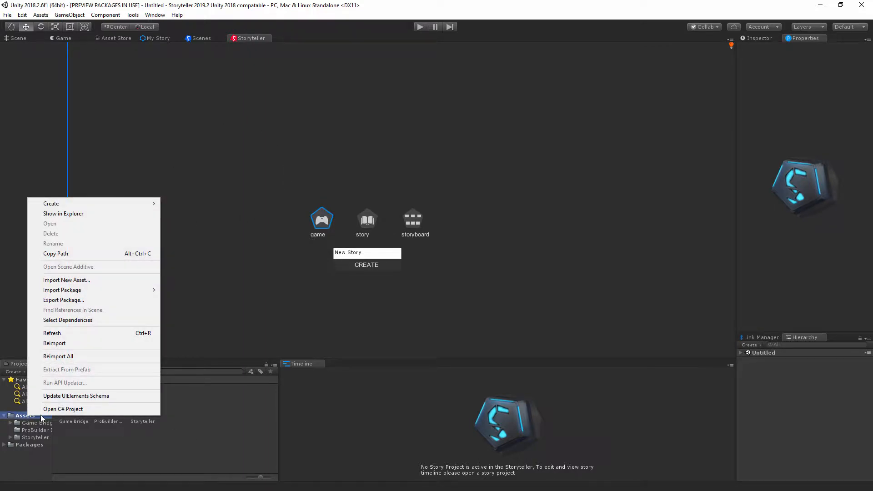
click(206, 426)
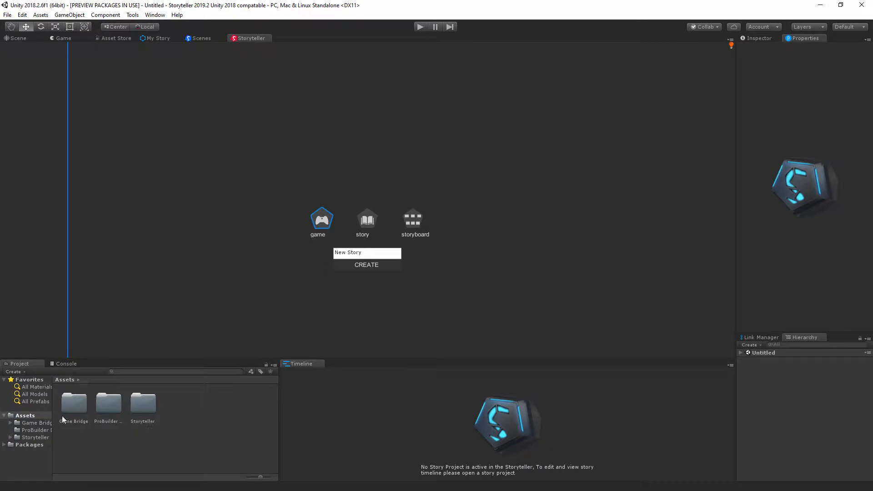
right_click(196, 424)
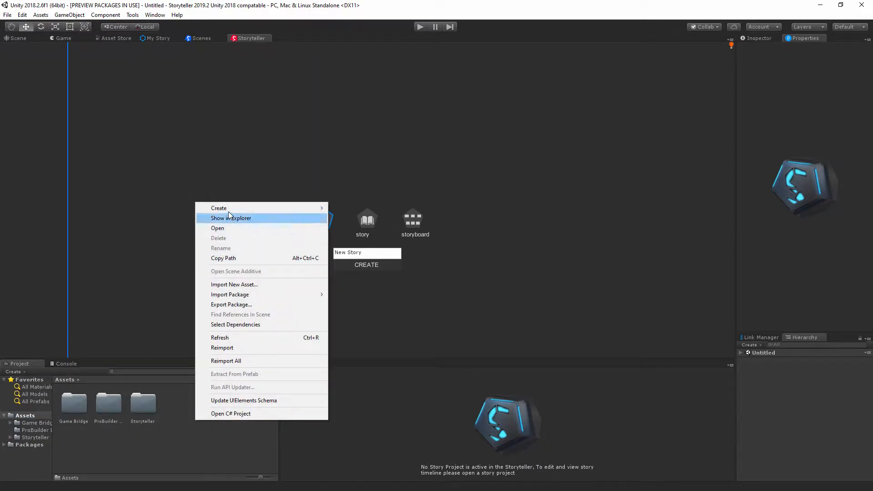
mouse_move(229, 209)
click(245, 465)
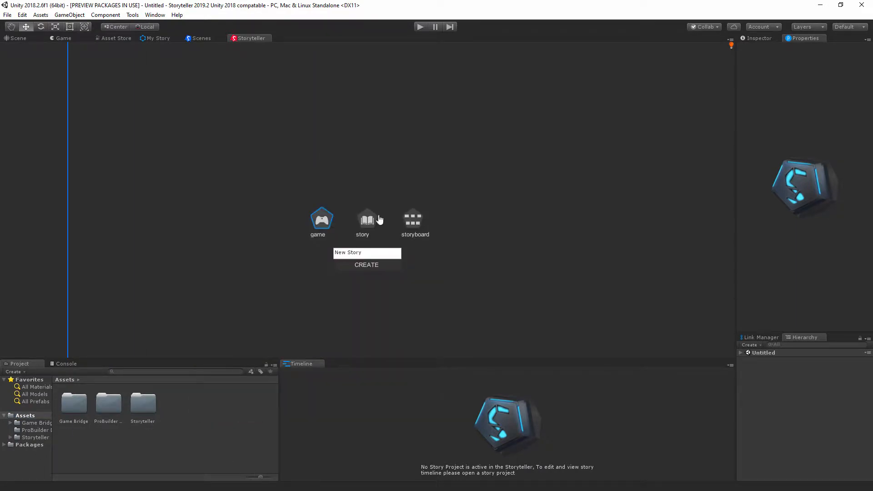
Step: Create a story-type project named New Story and fill its canvas with a ready-made story through the Storyteller Templates window
click(369, 222)
click(372, 266)
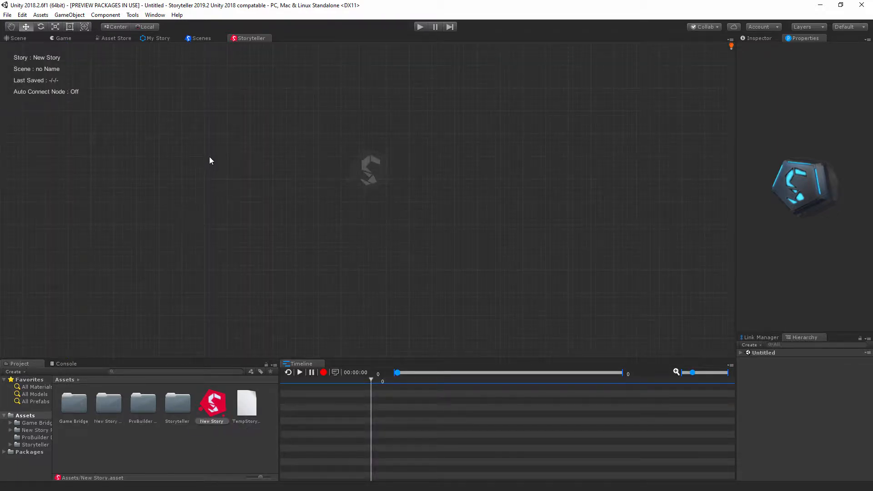
right_click(212, 141)
mouse_move(288, 176)
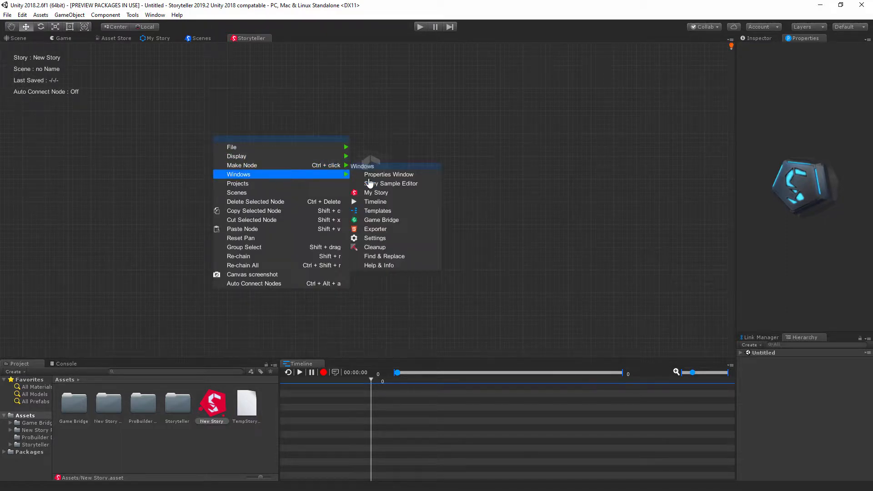
click(383, 213)
click(289, 136)
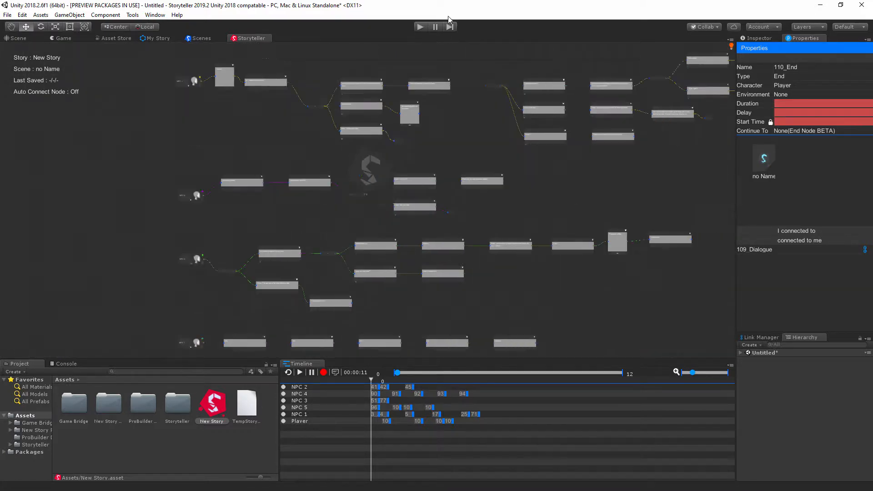
Step: Delete the red question mark image from the Player character node
mouse_move(446, 191)
middle_down()
mouse_move(457, 108)
mouse_move(465, 230)
middle_up()
middle_drag(446, 140, 443, 237)
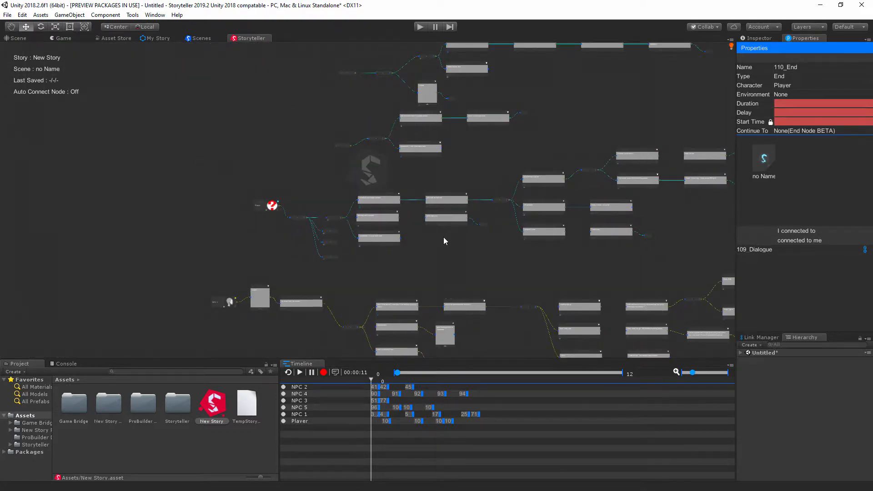
scroll(440, 236, up, 4)
scroll(440, 236, up, 3)
middle_drag(237, 258, 586, 309)
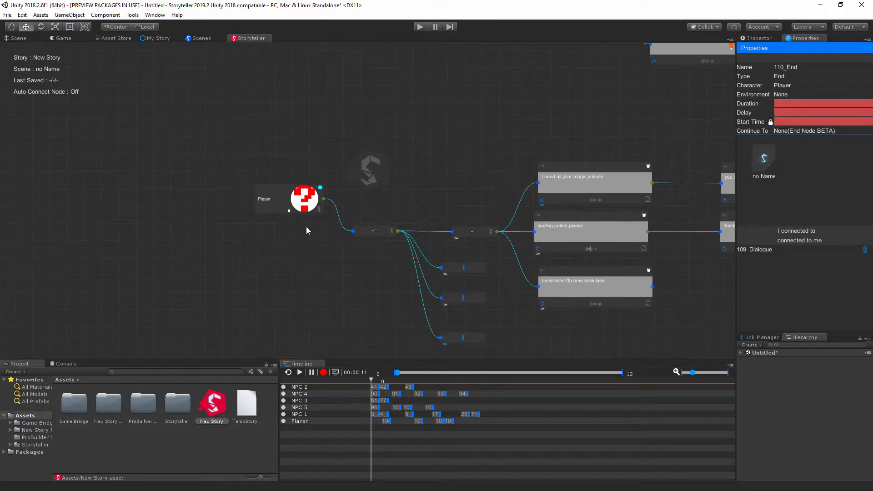
scroll(304, 220, up, 2)
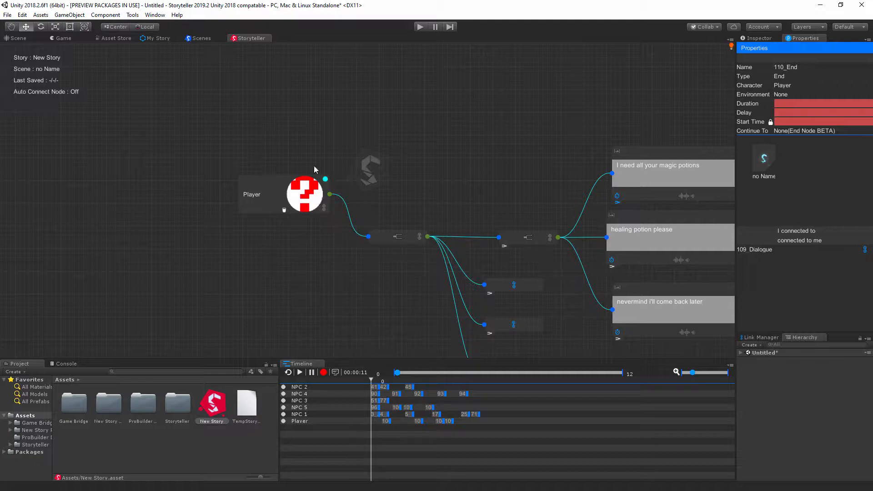
click(285, 212)
Step: Turn on Visualize Story Flow for the story canvas
middle_drag(528, 171, 418, 124)
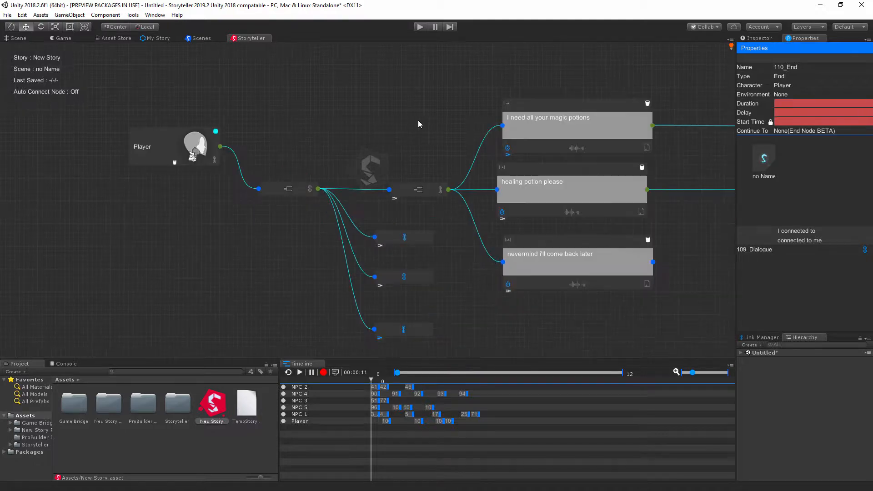
middle_drag(354, 126, 552, 128)
scroll(522, 97, down, 4)
scroll(517, 119, down, 2)
scroll(541, 155, up, 6)
right_click(255, 203)
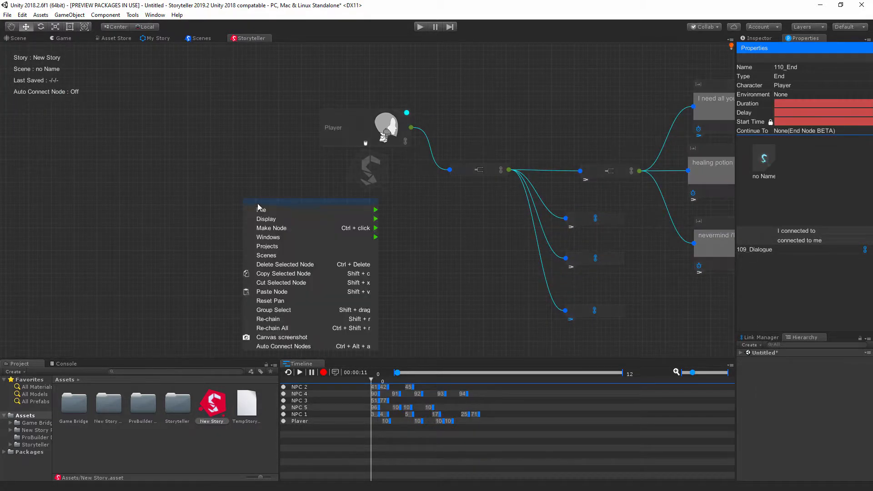
mouse_move(343, 222)
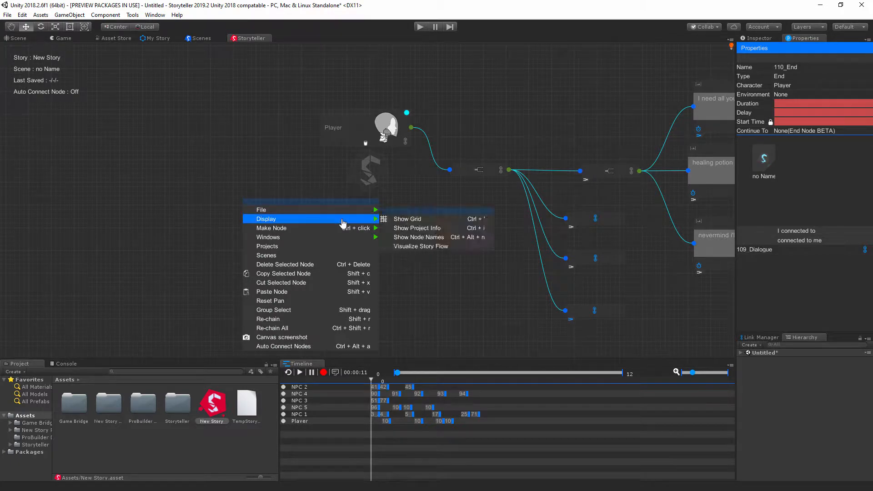
click(432, 246)
Step: Examine the visualized flow along the connections of the Player and NPC 1 branches
middle_drag(494, 257, 354, 192)
middle_drag(520, 167, 400, 211)
scroll(402, 209, down, 3)
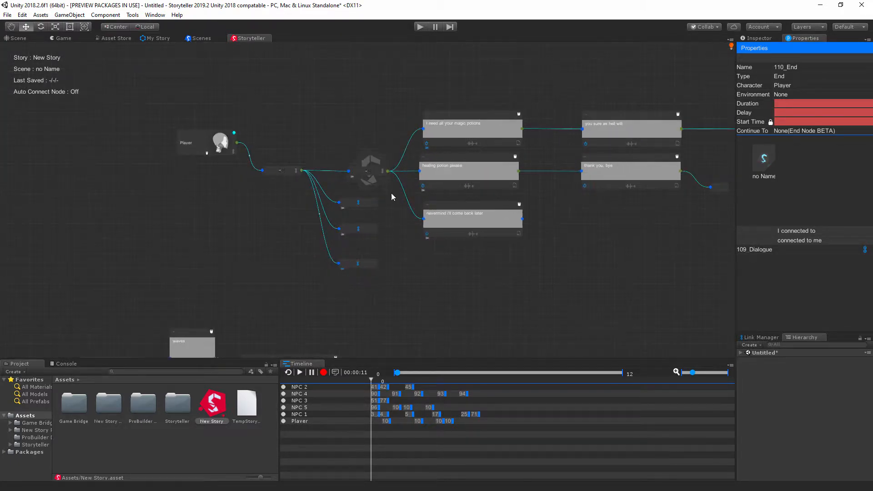
right_click(360, 133)
middle_drag(306, 267, 408, 66)
right_click(395, 55)
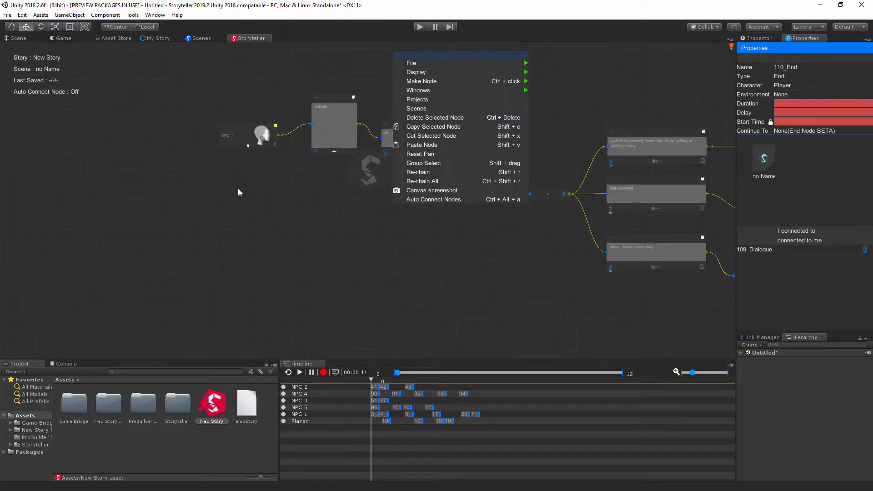
click(236, 155)
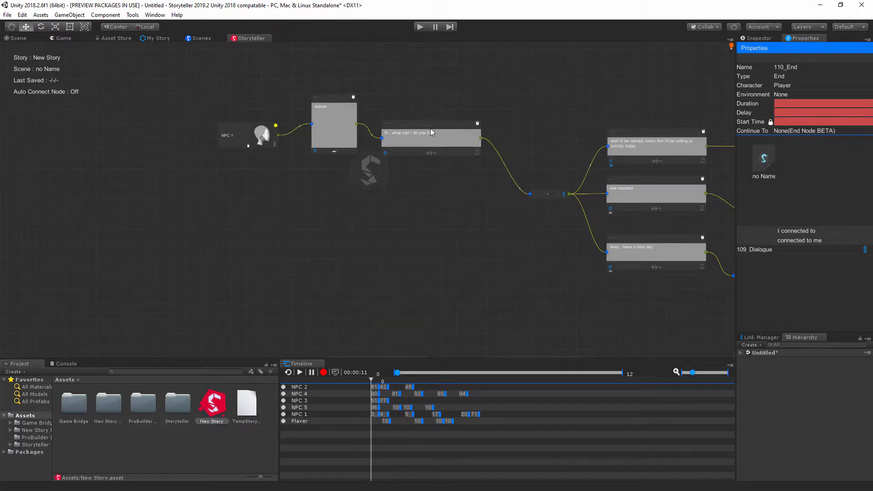
middle_drag(397, 130, 407, 246)
scroll(405, 243, up, 5)
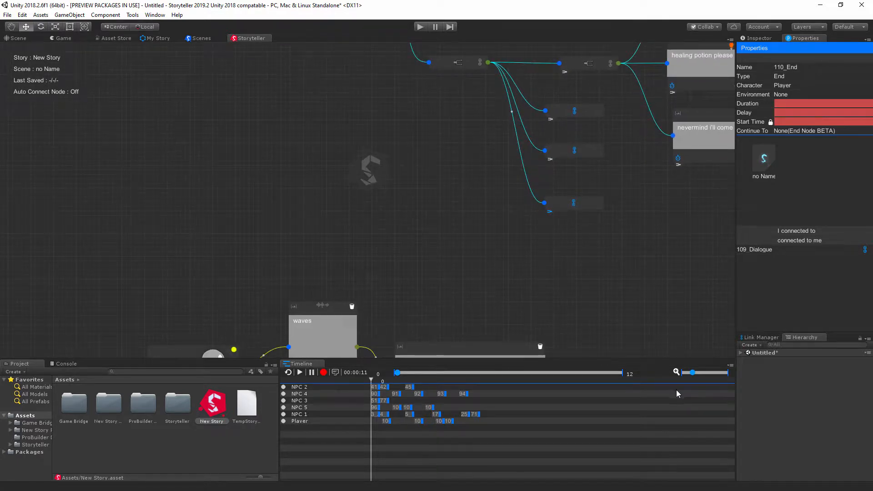
Step: Enlarge the story timeline's zoom to near its maximum so the clip labels are readable
click(716, 373)
drag(716, 374, 722, 374)
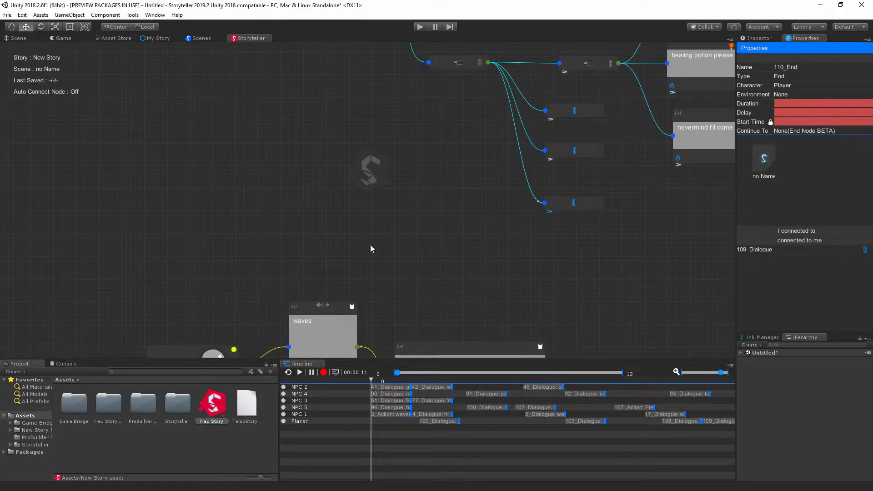
Step: View the New Story asset in the Inspector, return to Properties and show the PathCheck route node attached to Player
middle_drag(351, 175, 96, 189)
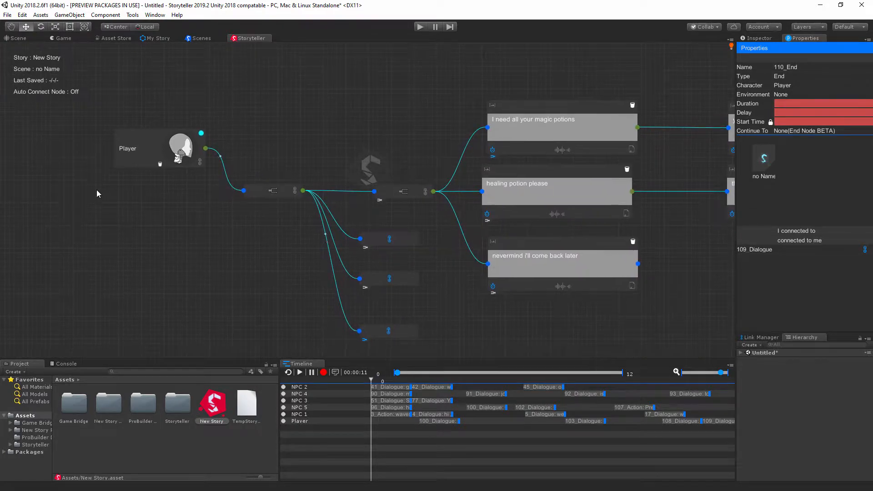
click(758, 39)
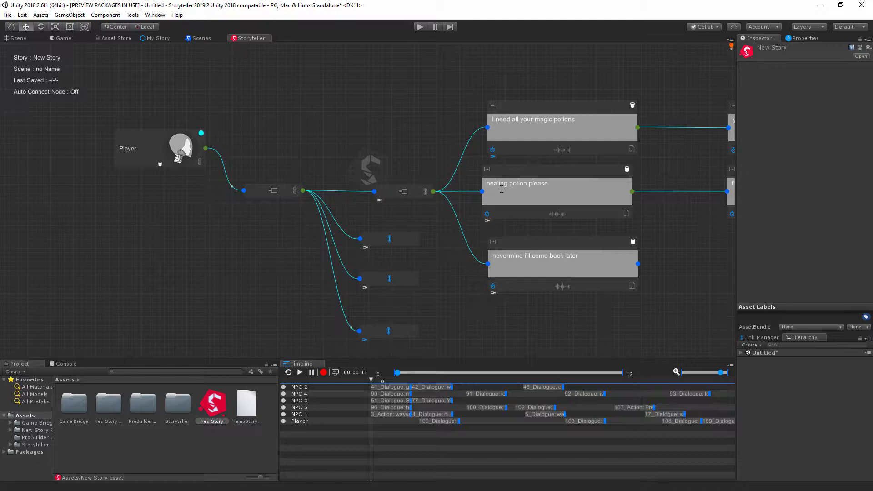
click(802, 39)
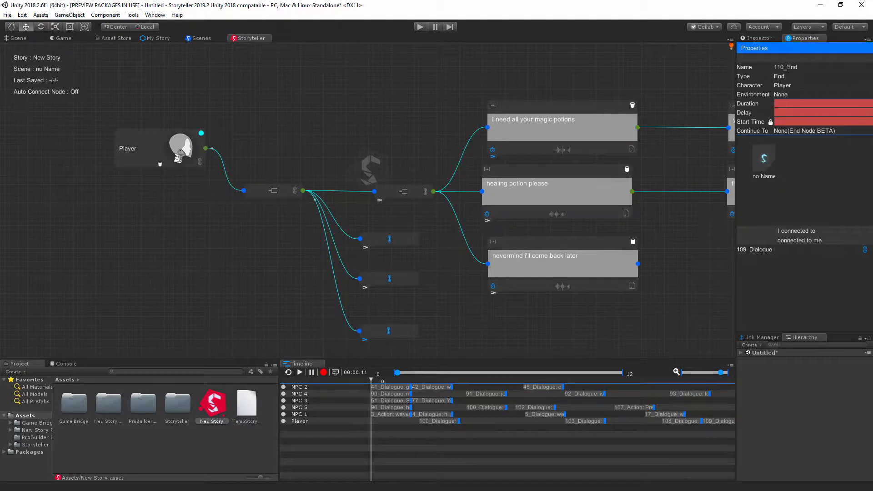
click(259, 194)
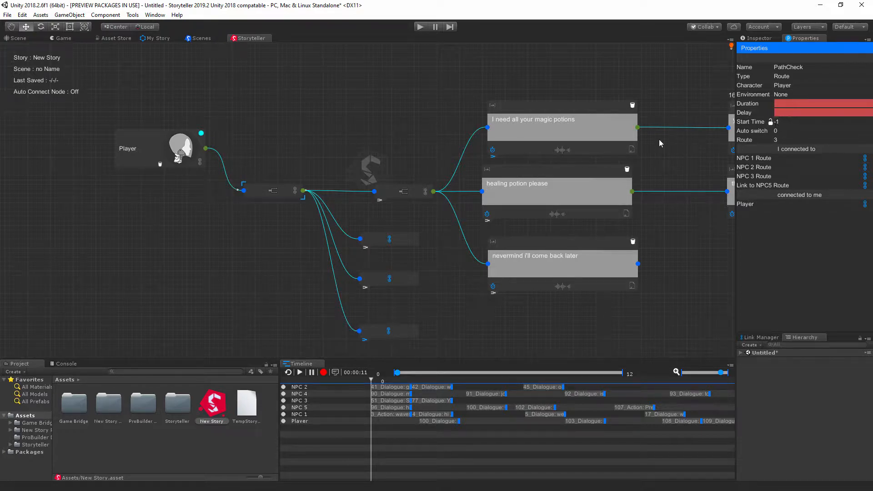
middle_drag(444, 308, 441, 300)
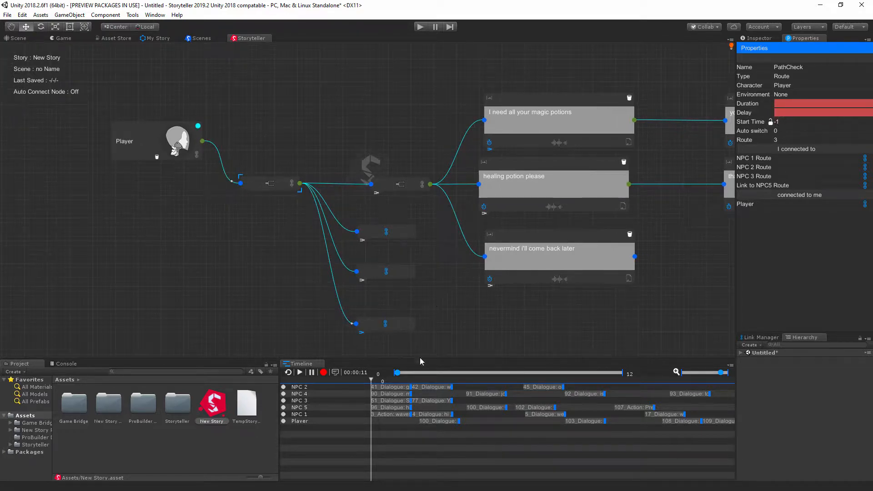
mouse_move(397, 372)
mouse_down()
mouse_move(527, 373)
mouse_move(618, 385)
mouse_move(395, 374)
mouse_up()
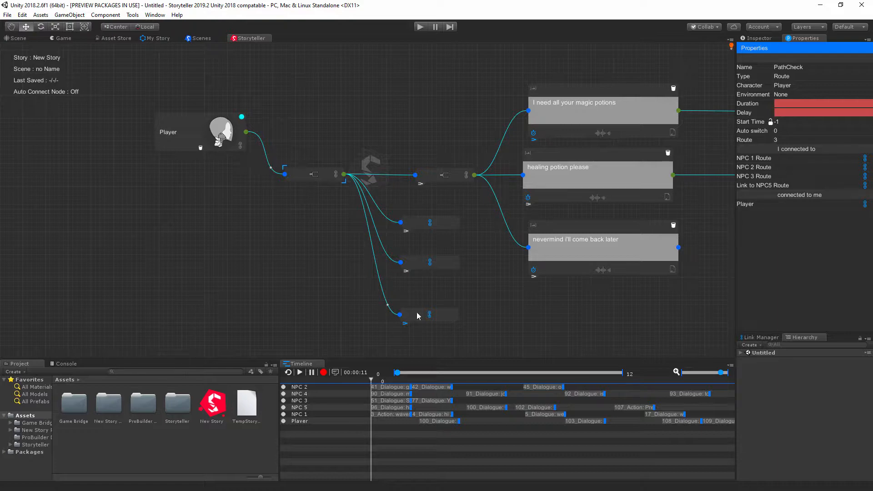
Step: Review the properties of the first timeline dialogues of NPC 2, NPC 3 and NPC 4
click(390, 388)
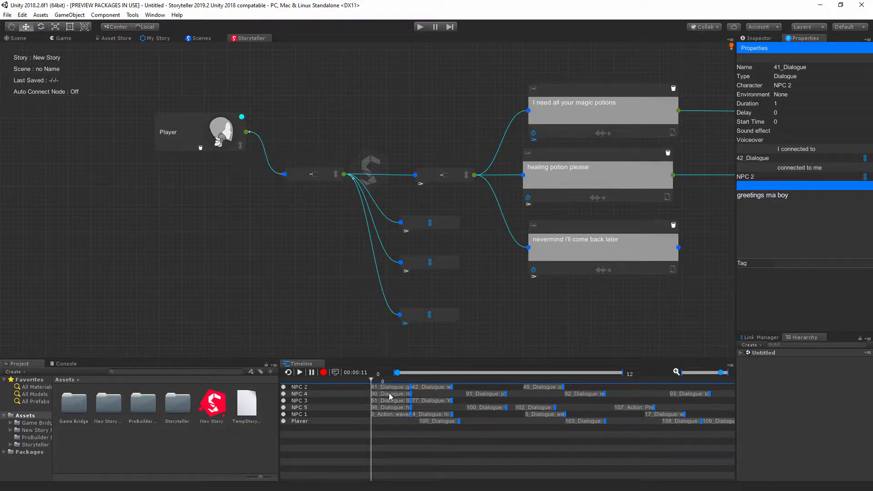
click(389, 394)
click(390, 401)
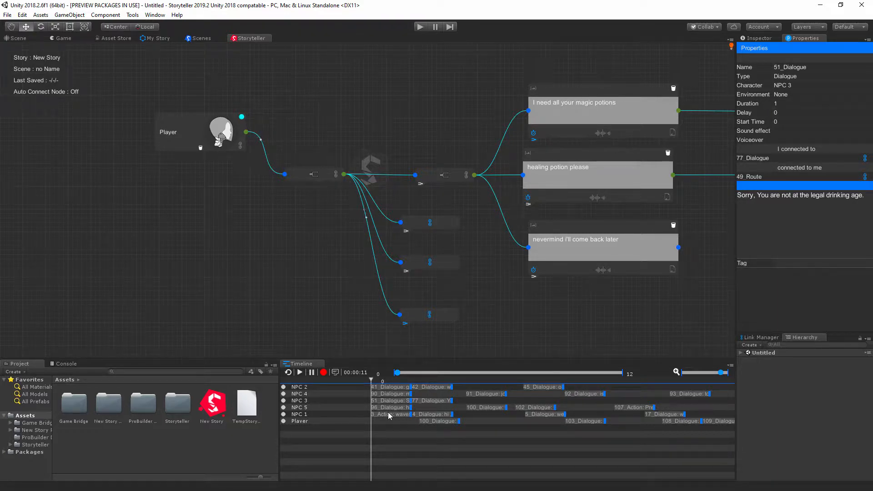
click(387, 394)
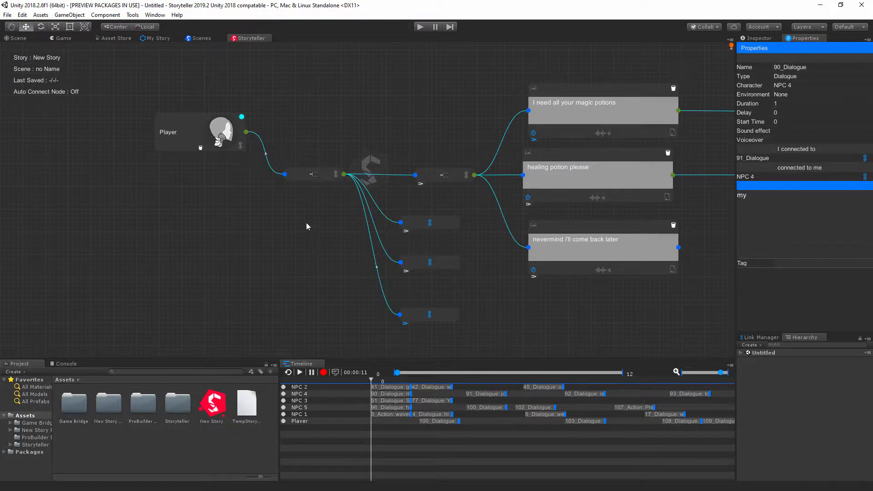
Step: Compare the properties of the PathCheck and NPC 1 Route nodes, ending on PathCheck
click(303, 174)
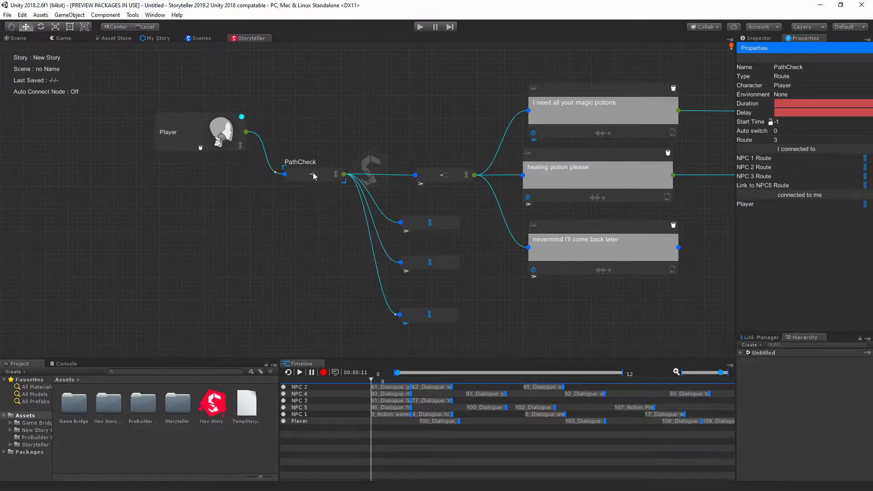
click(425, 178)
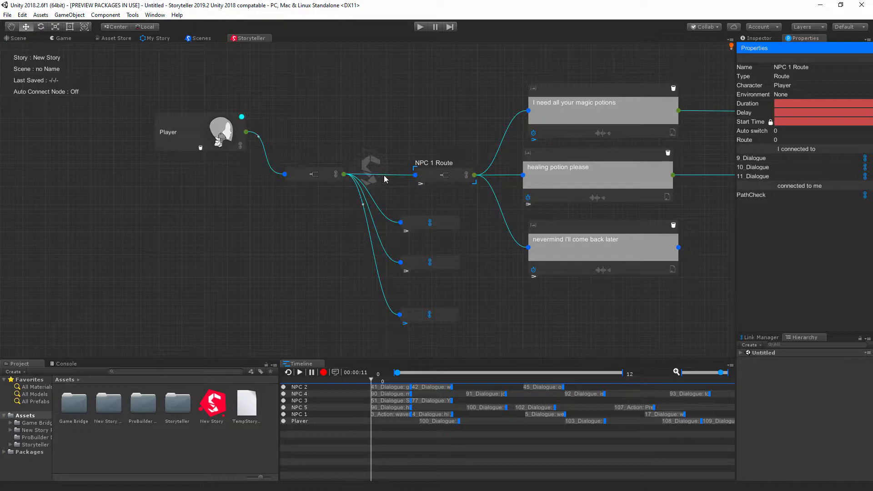
click(304, 176)
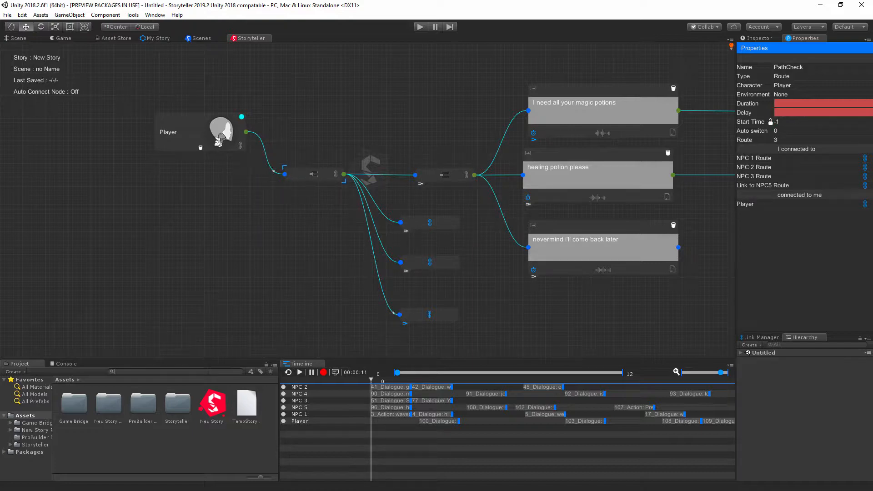
Step: Search the project assets for "npc" and open the NPC walkup scene
text(np)
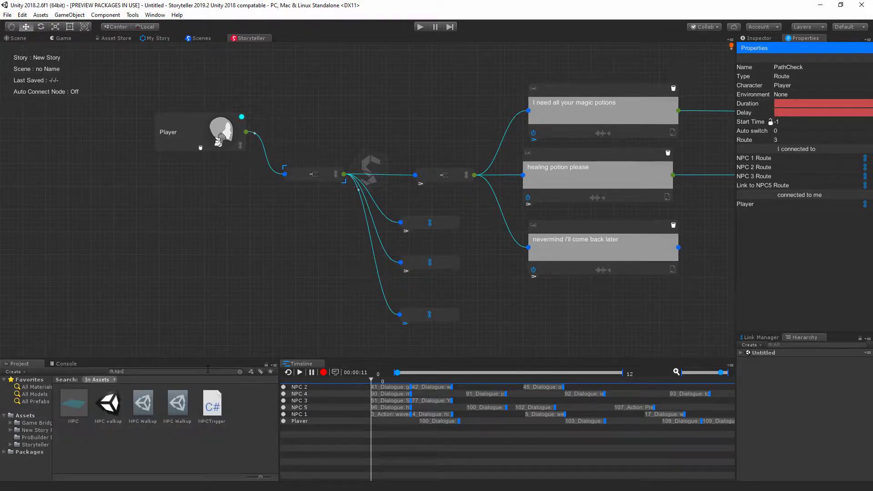
text(c)
double_click(122, 404)
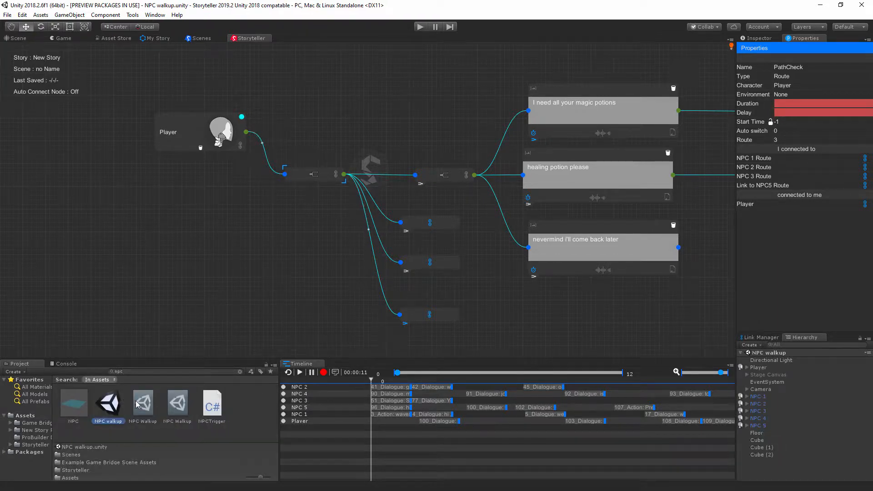
Step: Select the scene's Player object and inspect its components down to the Character script
click(761, 367)
click(759, 38)
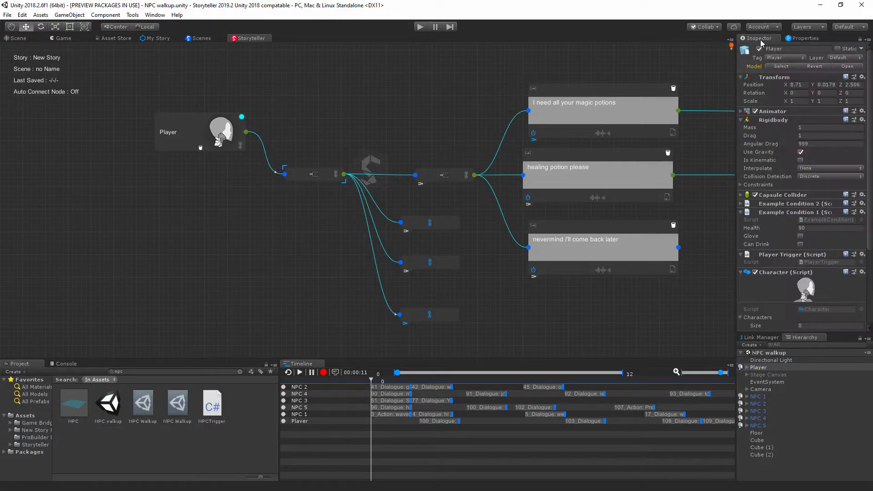
click(782, 157)
scroll(800, 230, down, 5)
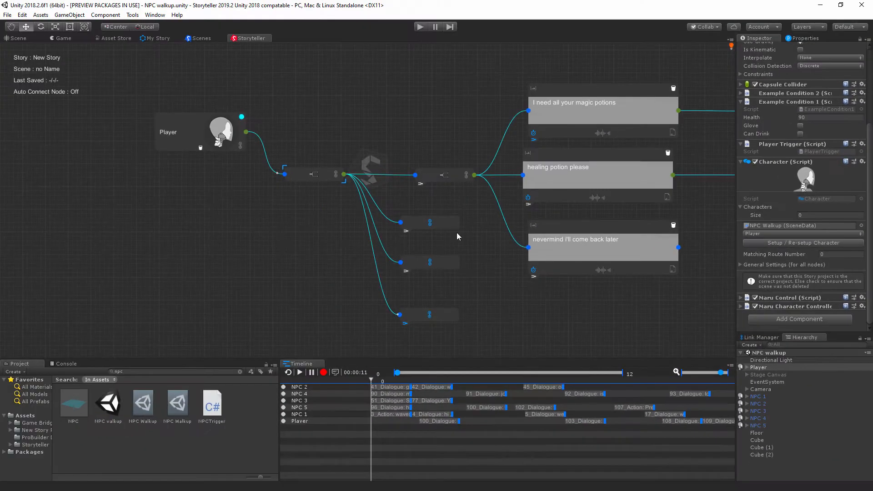
Step: Survey the story canvas and locate the scene data asset assigned to Player's Character script in the project
middle_drag(428, 133, 404, 118)
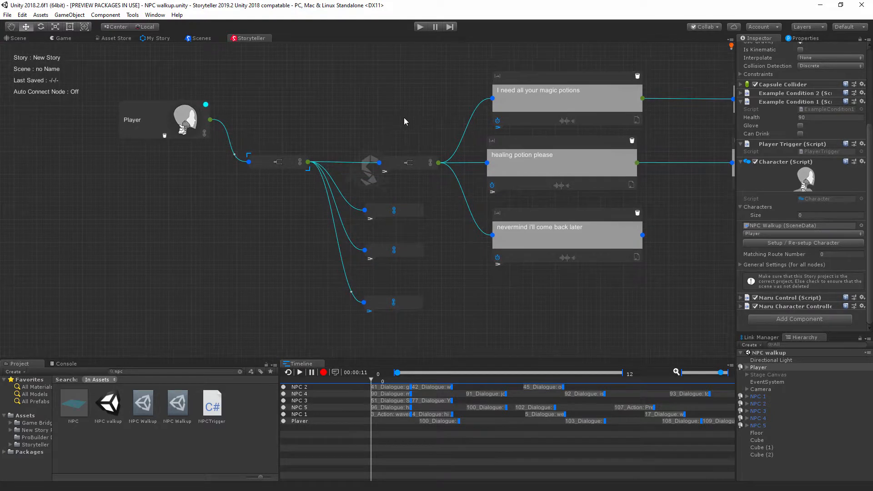
scroll(435, 183, down, 8)
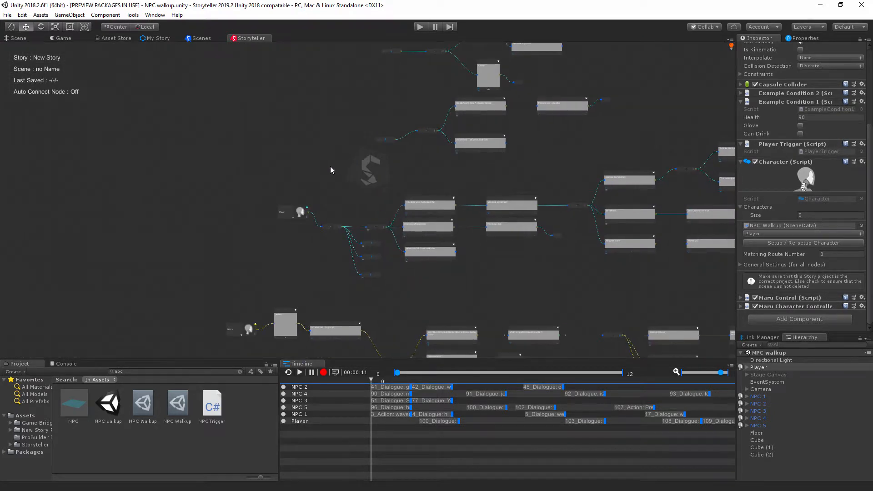
middle_drag(330, 166, 380, 208)
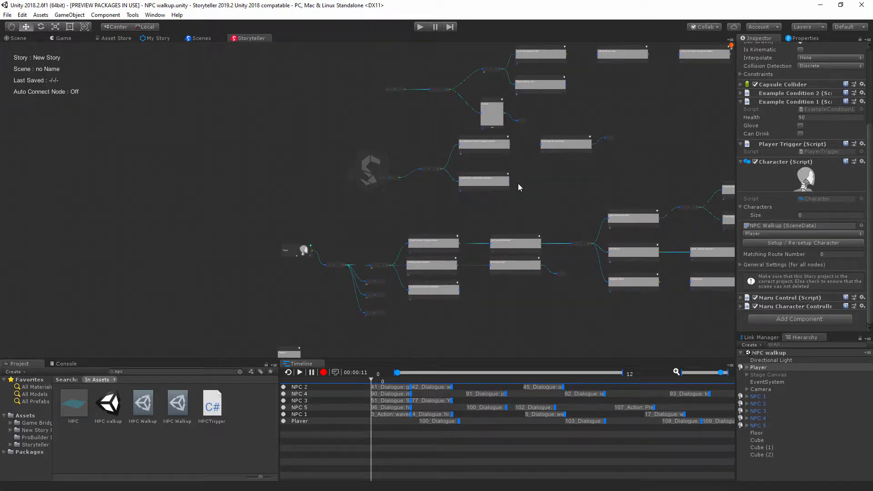
click(766, 225)
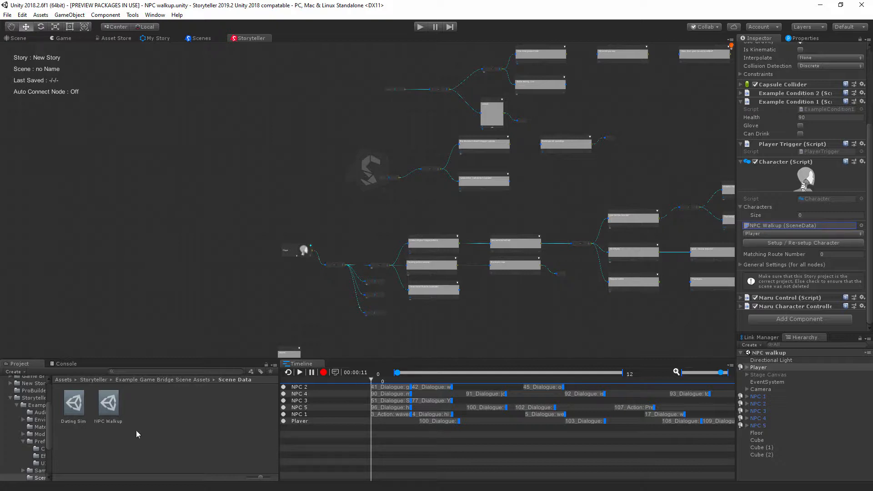
Step: Reimport the Dating Sim and NPC Walkup scene data assets, leaving NPC Walkup selected
click(108, 405)
ctrl+click(63, 414)
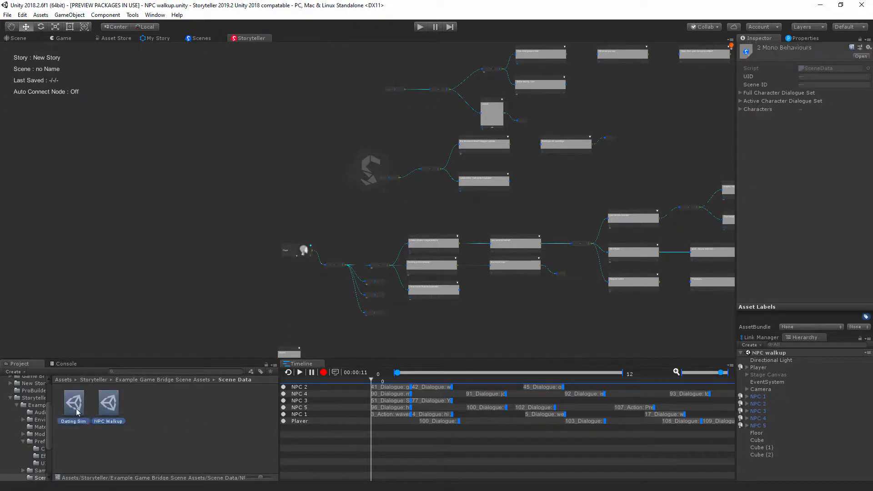
right_click(75, 410)
click(115, 336)
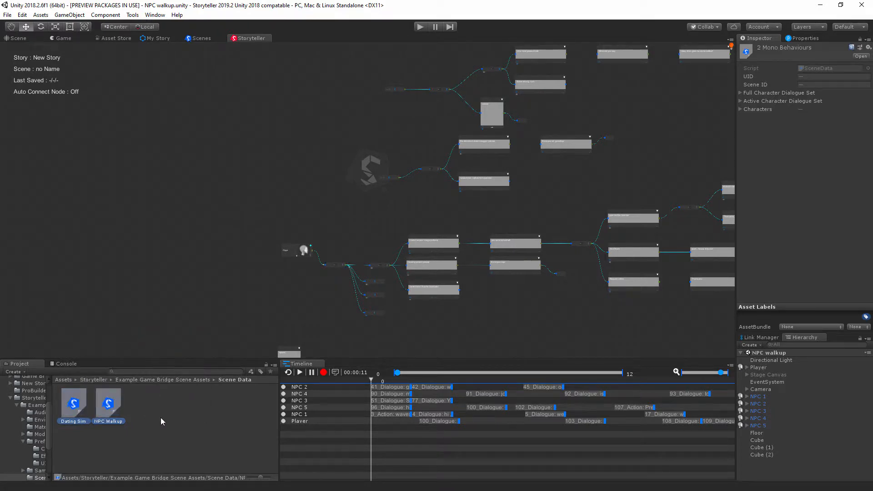
click(113, 407)
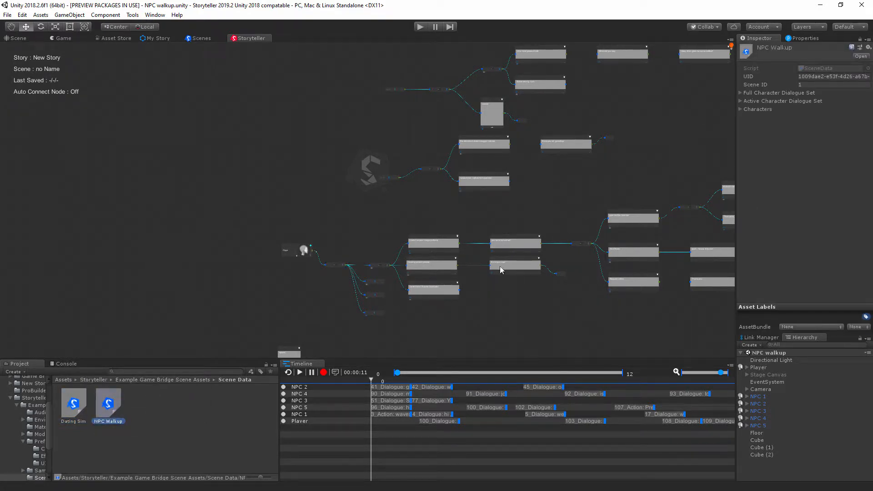
Step: Open Storyteller's Game Bridge window and dock it beside the Inspector and Properties windows
right_click(249, 163)
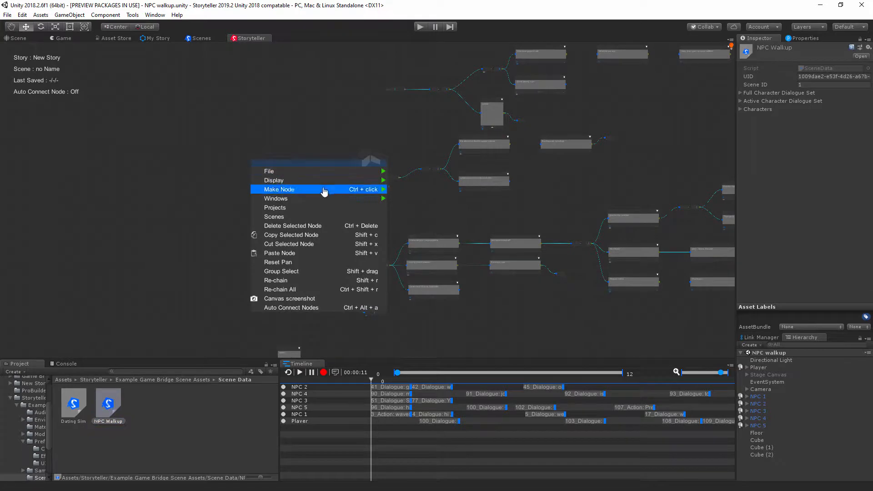
mouse_move(326, 200)
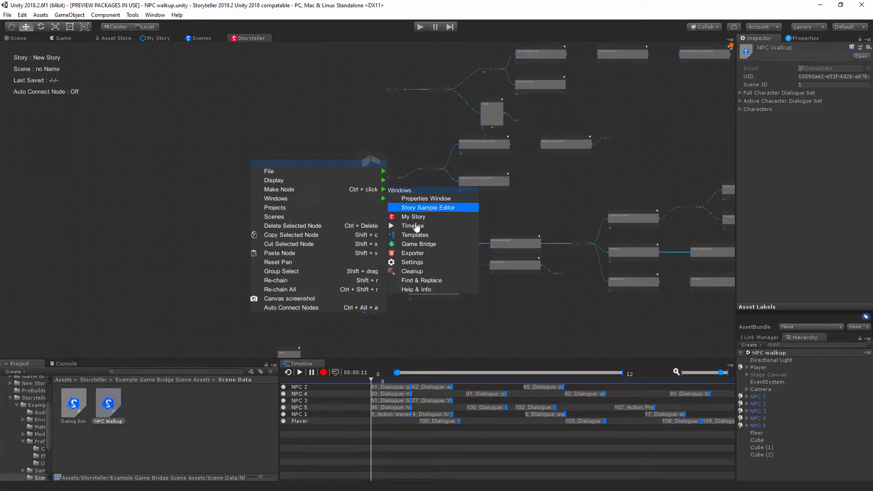
click(412, 245)
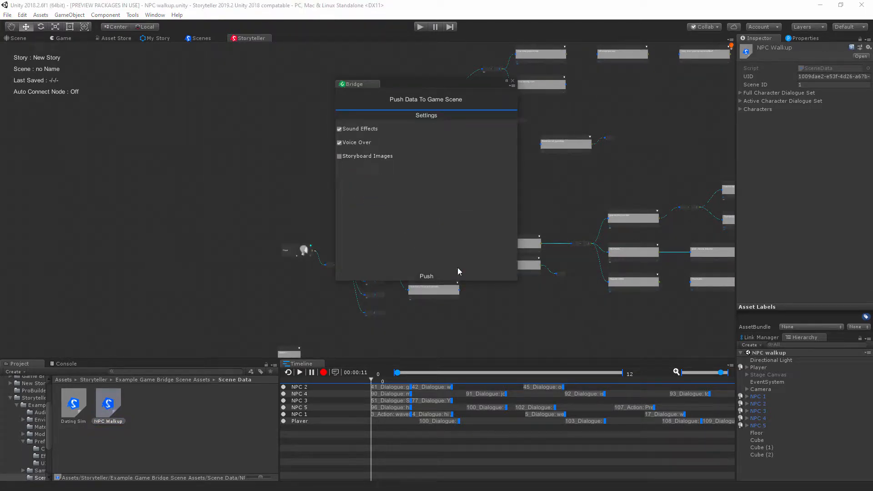
drag(353, 84, 835, 54)
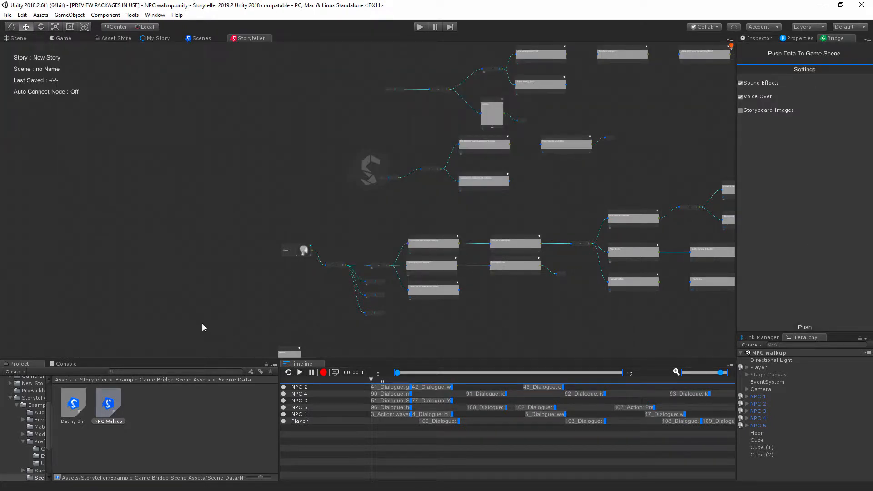
Step: Set the Scene ID of the NPC Walkup scene data asset to 0
scroll(200, 312, up, 8)
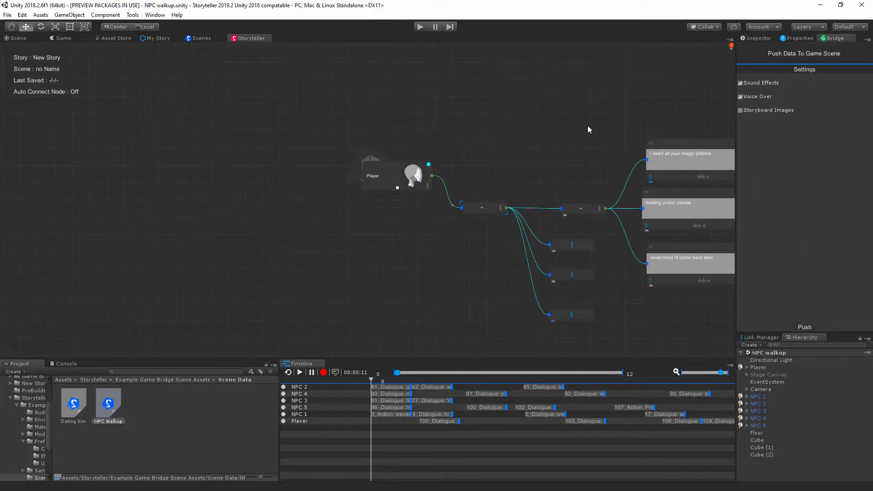
middle_drag(587, 125, 502, 133)
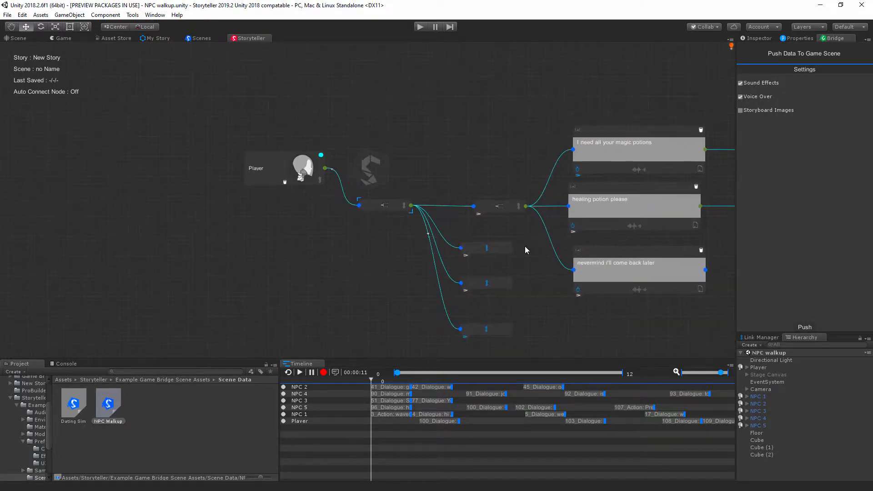
scroll(525, 246, up, 3)
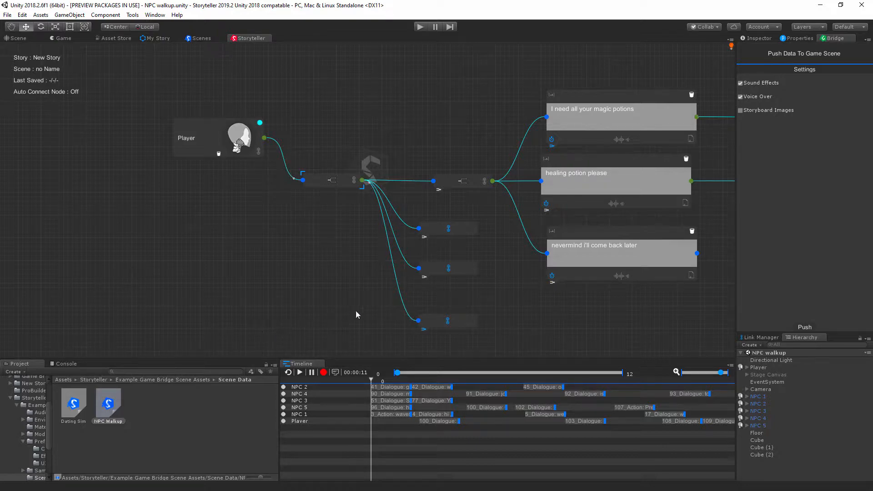
click(169, 415)
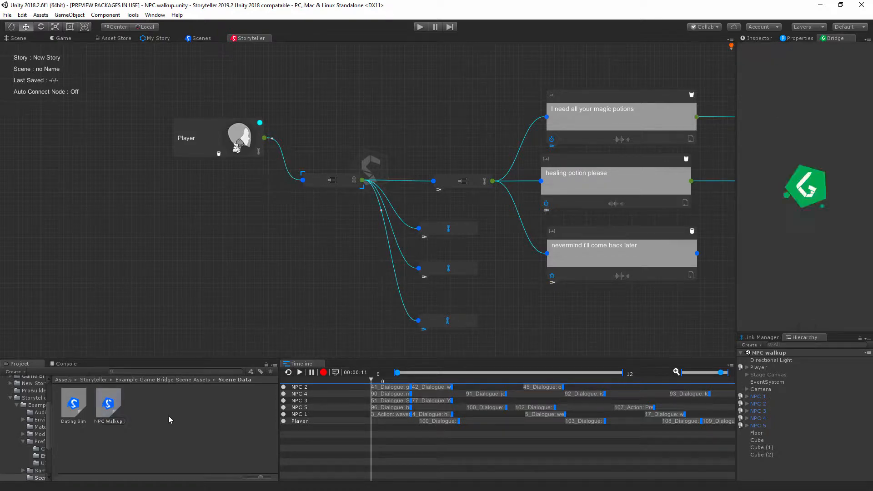
click(108, 400)
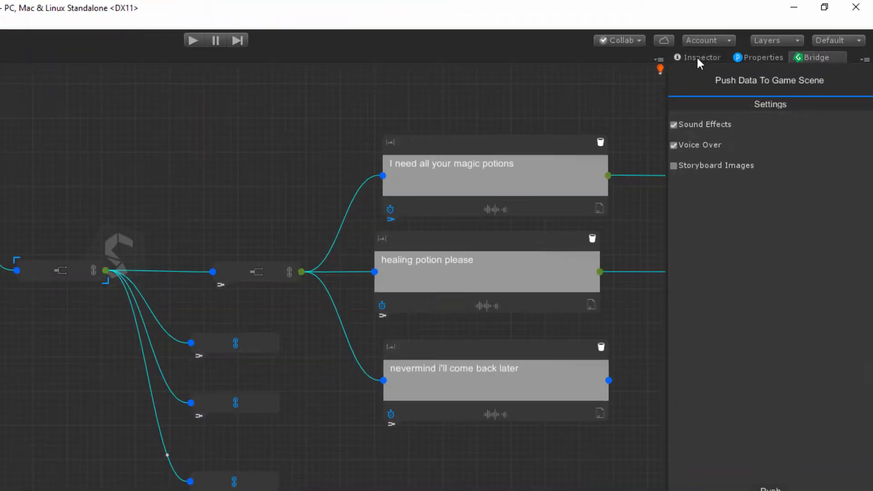
click(756, 38)
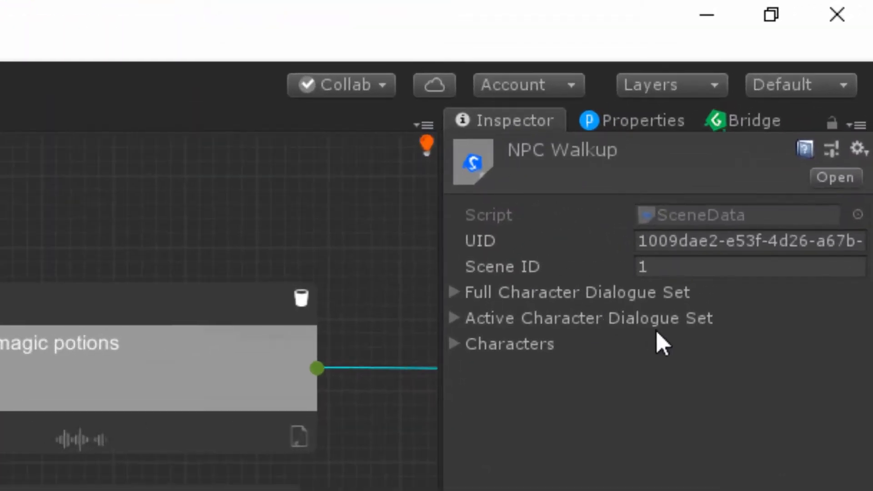
click(669, 263)
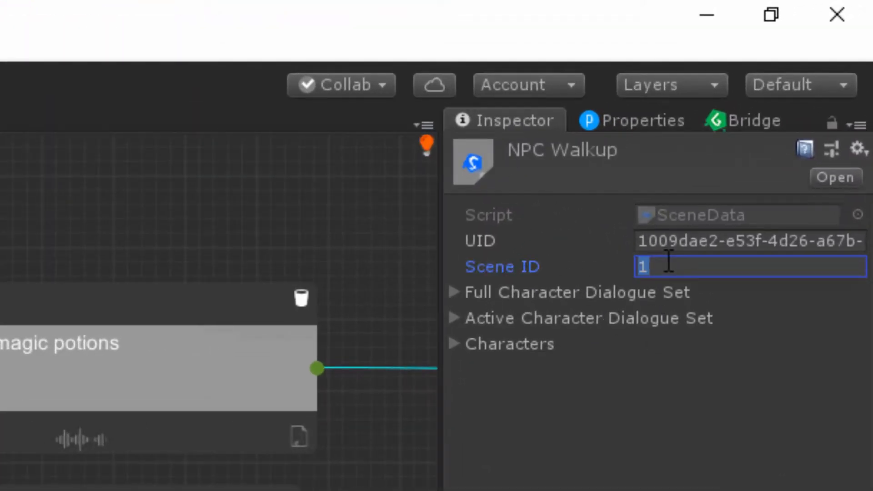
text(0)
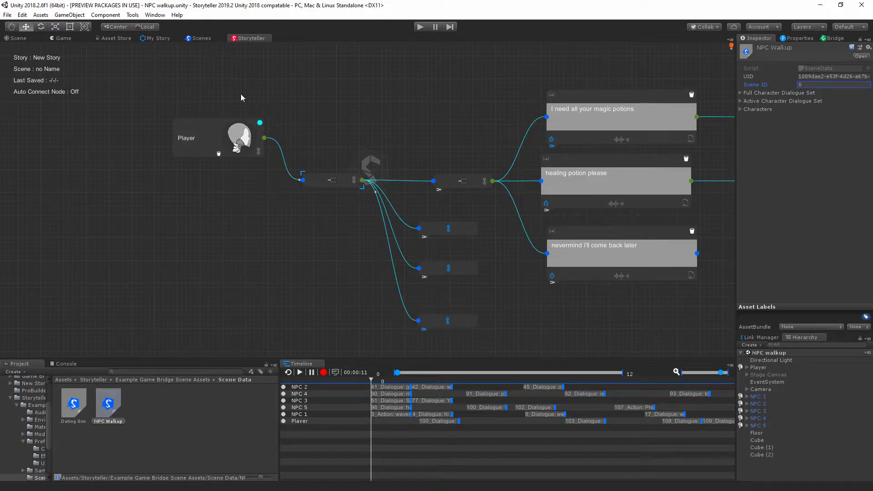
Step: Add three new scenes to New Story and open the first scene on the story canvas
click(162, 39)
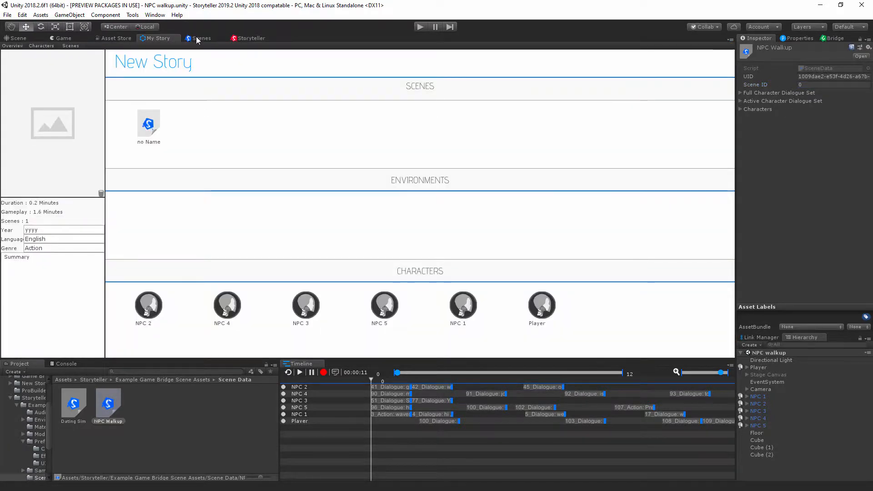
click(199, 38)
double_click(40, 102)
click(39, 102)
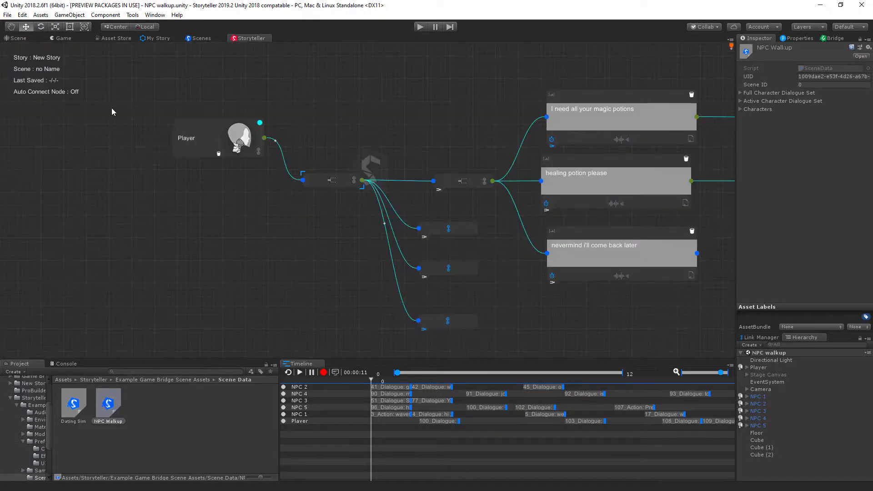
double_click(111, 108)
Step: Compare the canvas of the first story scene with that of the second, ending on the first scene
scroll(432, 209, down, 10)
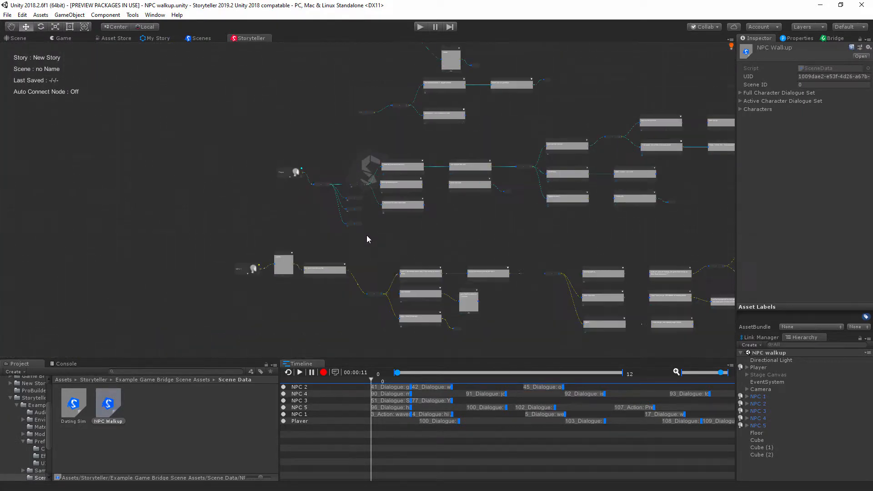
click(195, 38)
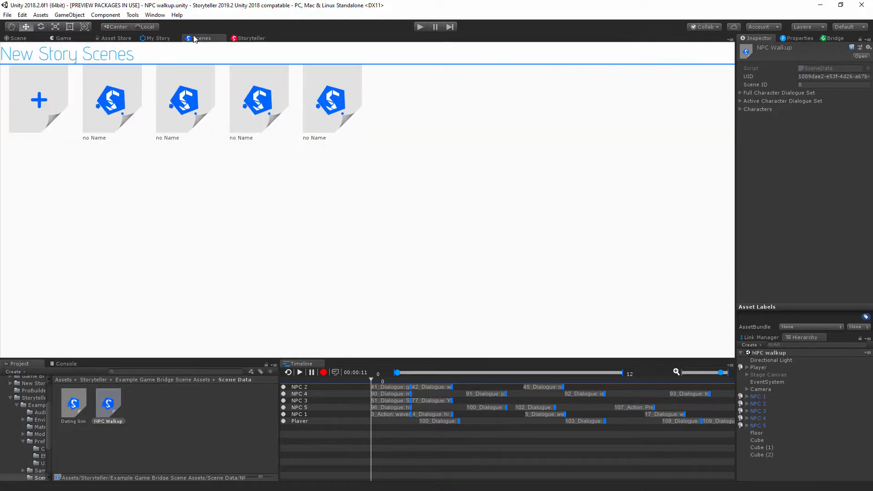
double_click(182, 113)
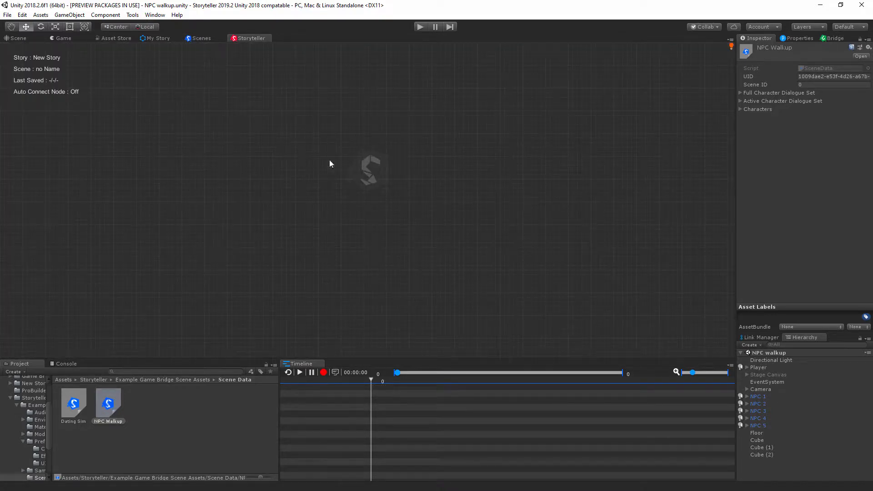
click(114, 401)
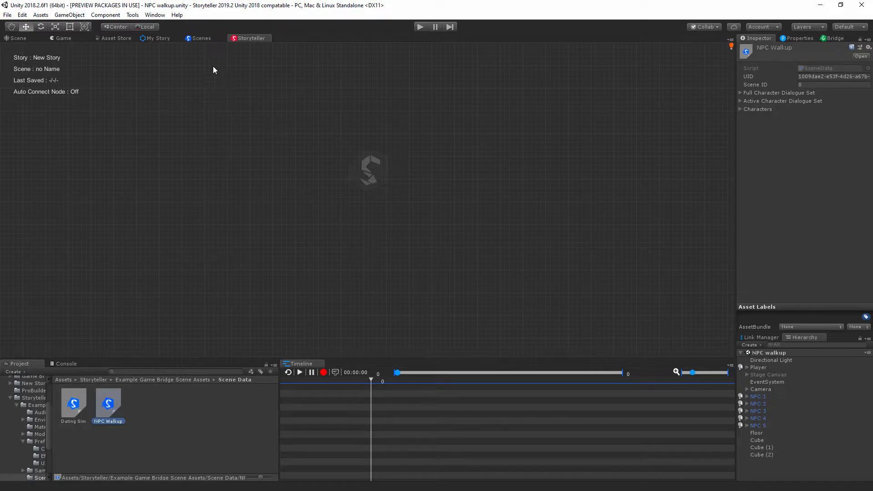
click(195, 39)
double_click(119, 111)
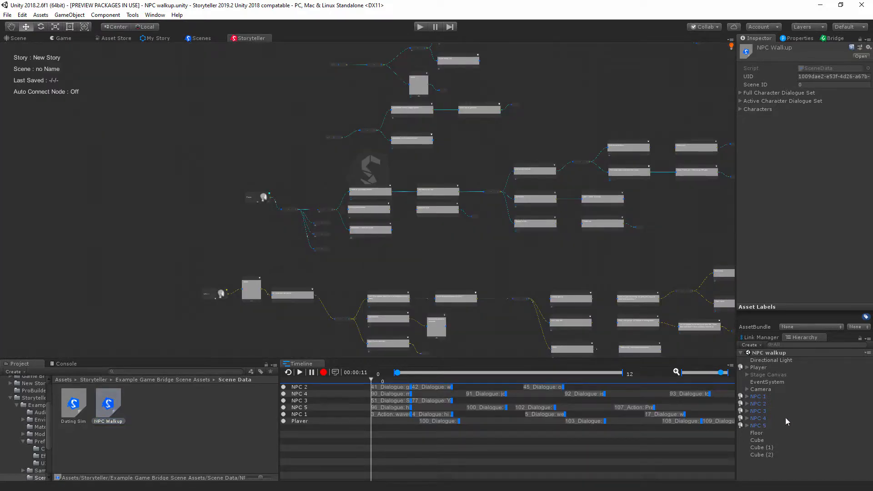
Step: Select the Player object in the NPC walkup scene and choose Player as the character in its Character script
click(835, 40)
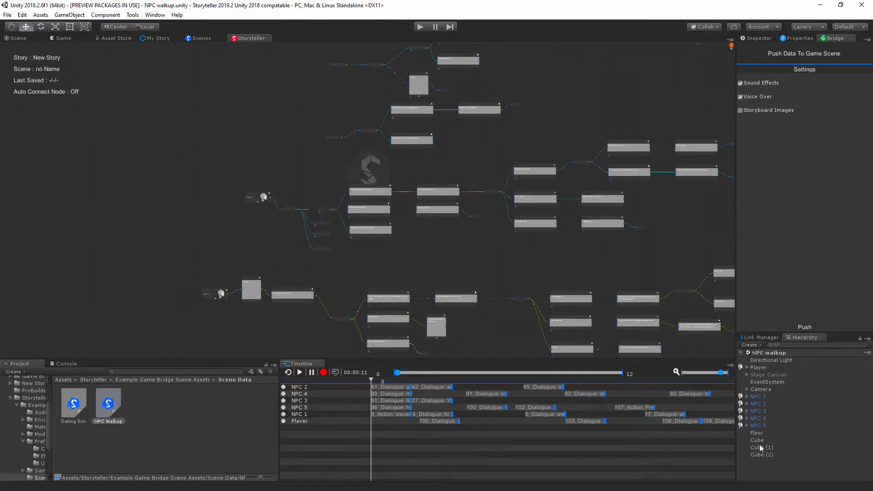
click(758, 368)
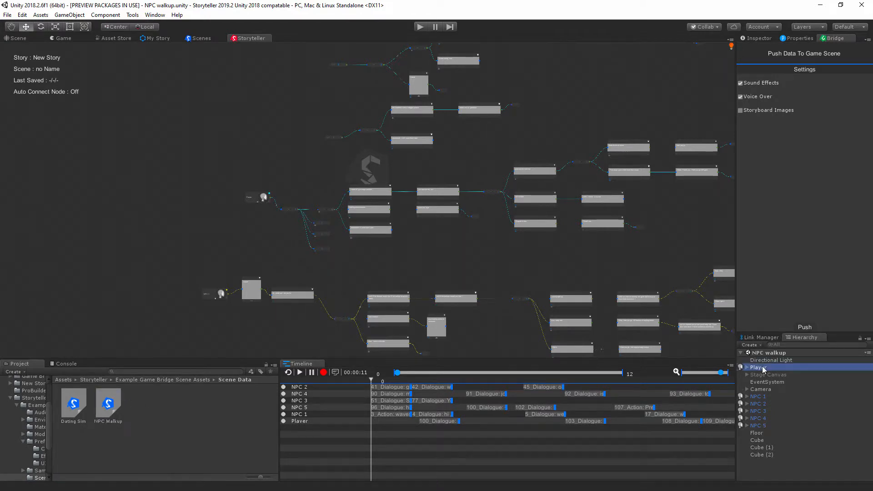
click(758, 38)
scroll(814, 275, down, 5)
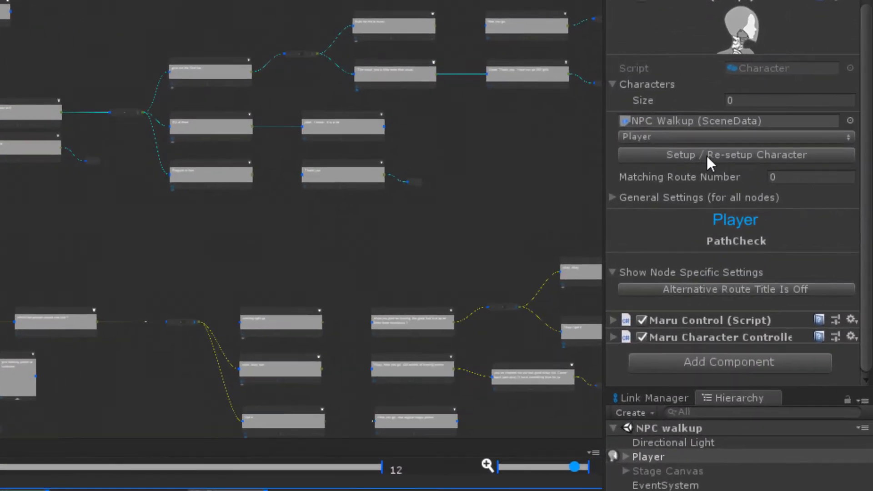
click(651, 136)
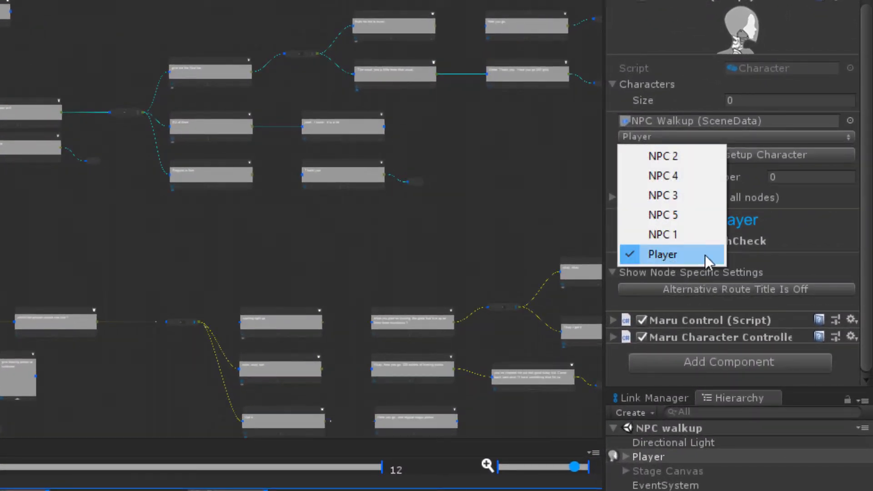
click(655, 257)
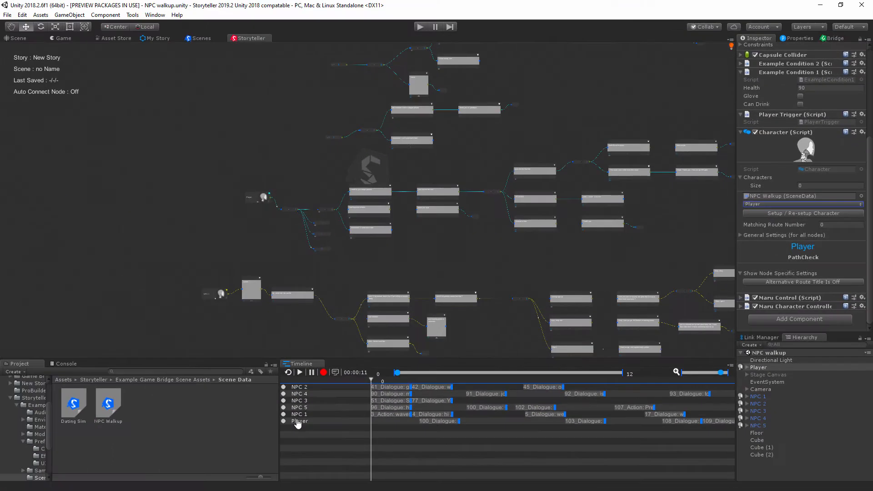
Step: Compare the node-specific settings of the Player and 100_Dialogue timeline nodes in Player's Character script, ending on the Player node
click(298, 421)
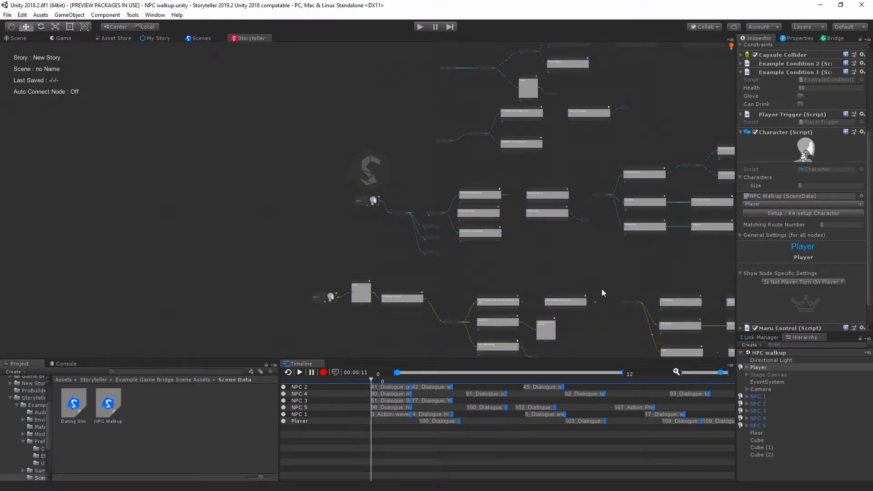
scroll(376, 170, up, 7)
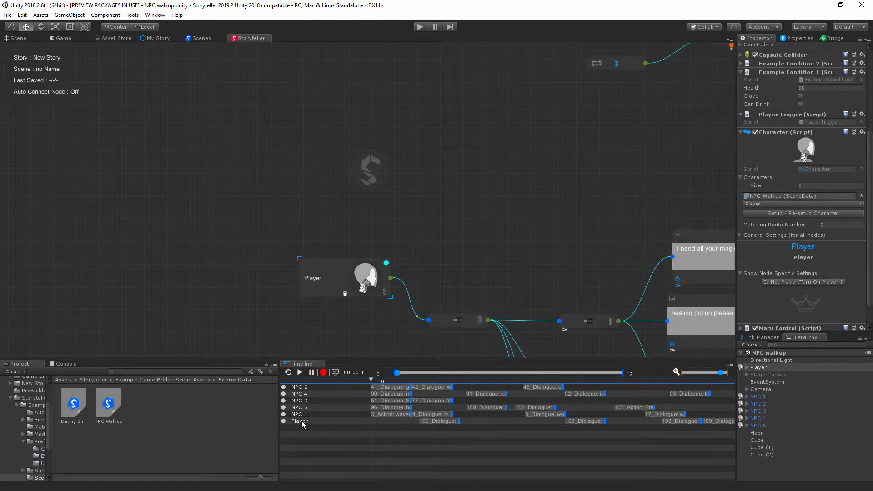
click(436, 421)
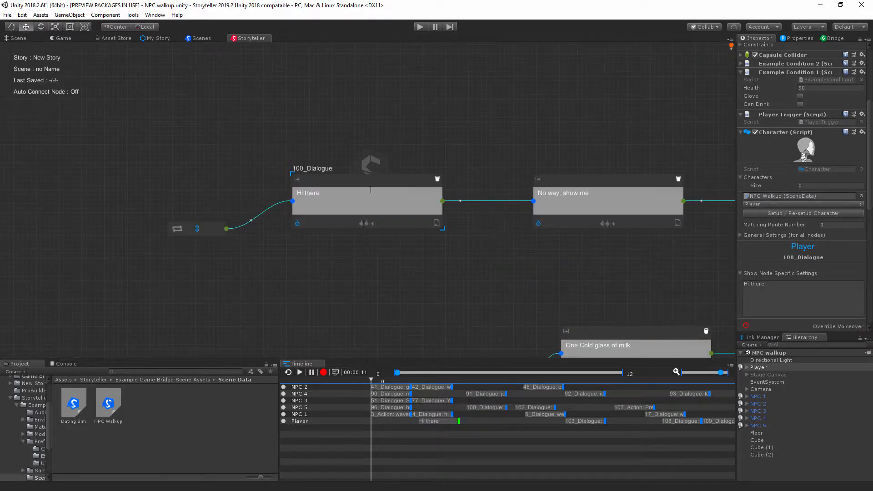
scroll(801, 255, down, 10)
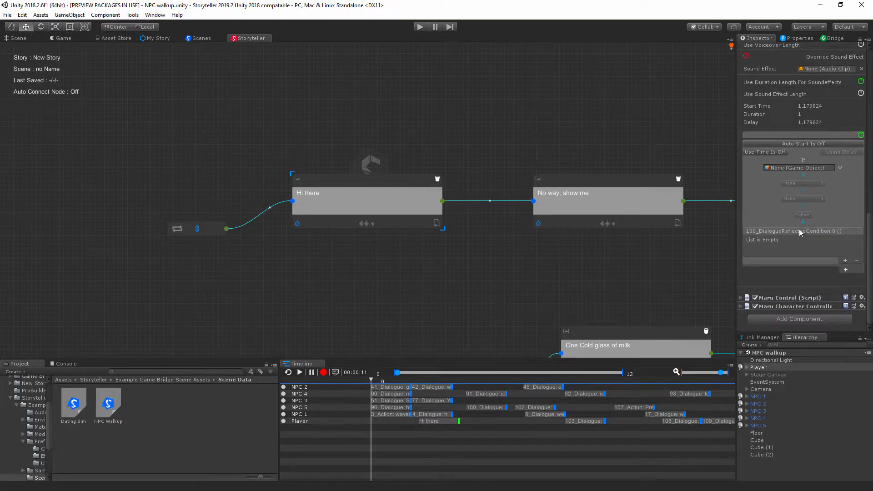
scroll(800, 234, up, 6)
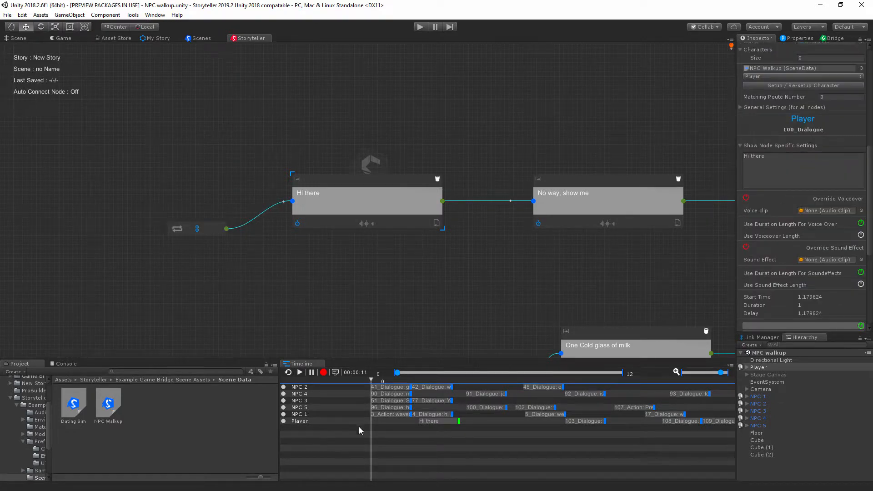
click(303, 422)
drag(453, 435, 434, 428)
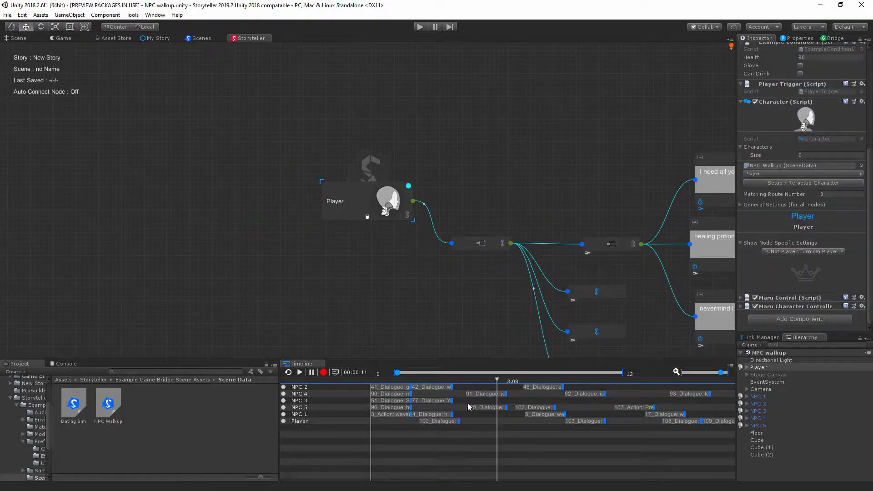
Step: Select the NPC 1 object and choose NPC 1 as the character in its Character script
click(789, 397)
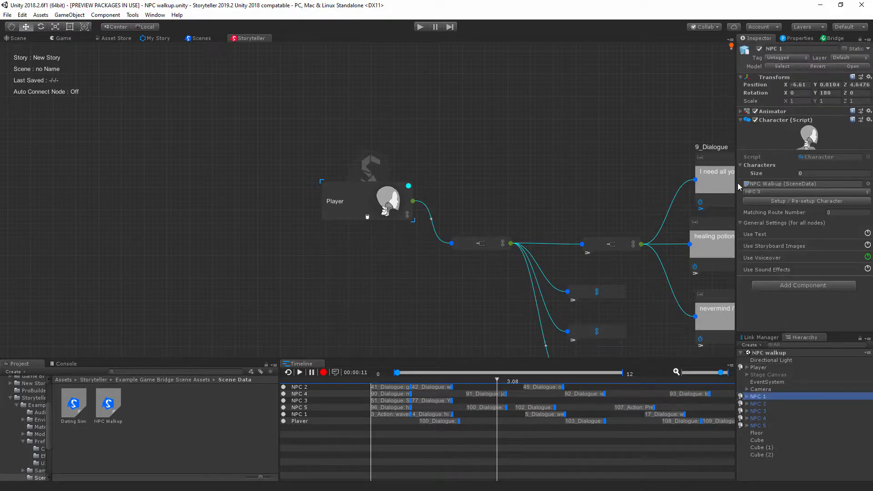
click(769, 192)
click(773, 234)
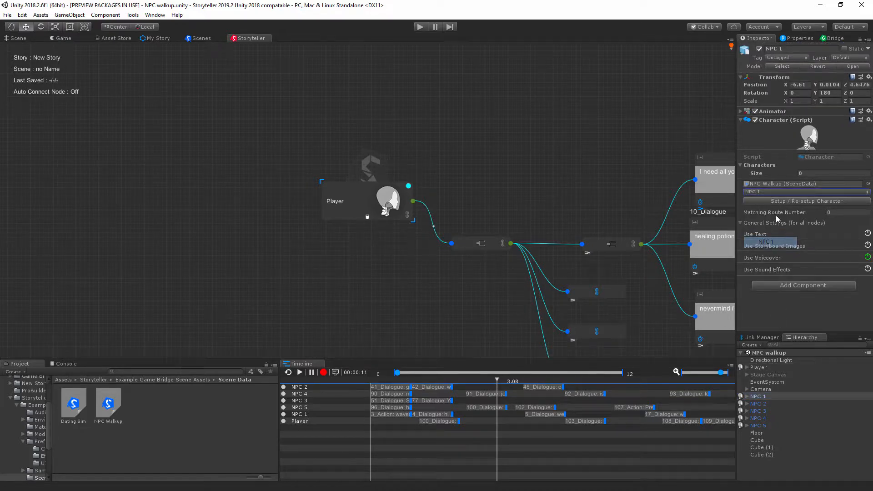
Step: Run the character setup for the NPC 1 and NPC 2 objects in their Character scripts
click(784, 201)
click(763, 405)
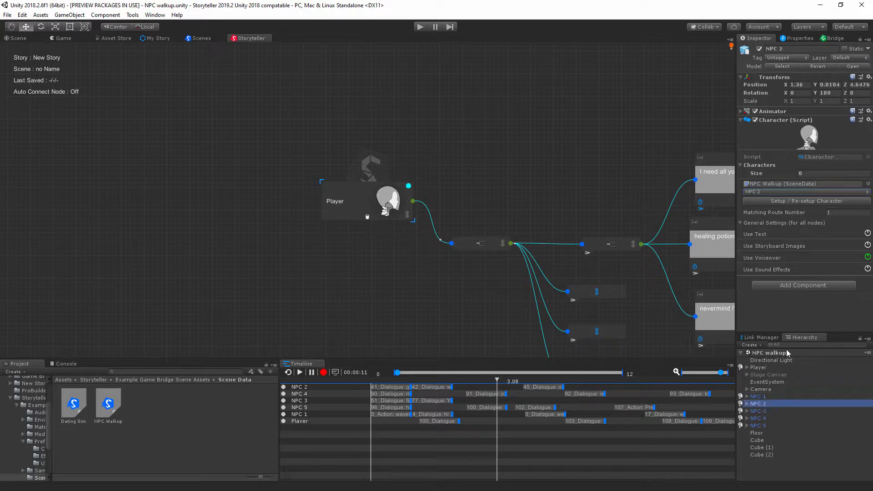
click(774, 200)
Step: Select the NPC 3 object and choose NPC 3 as the character in its Character script
click(762, 411)
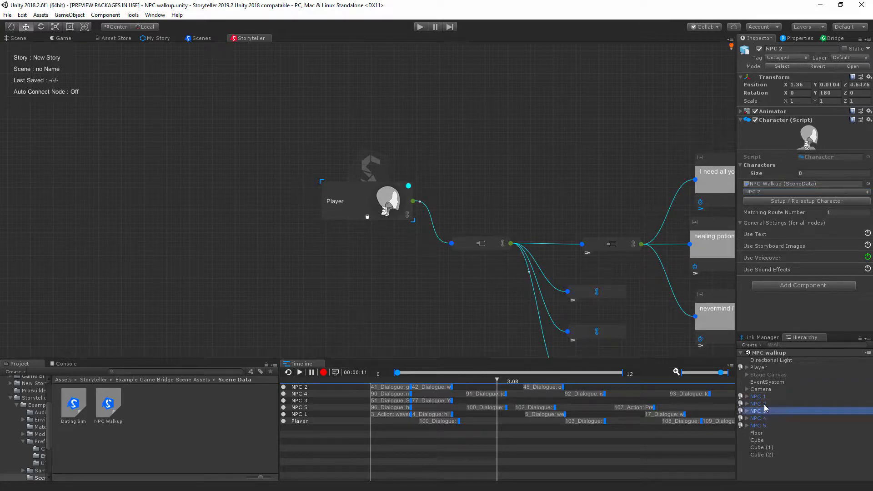
click(768, 191)
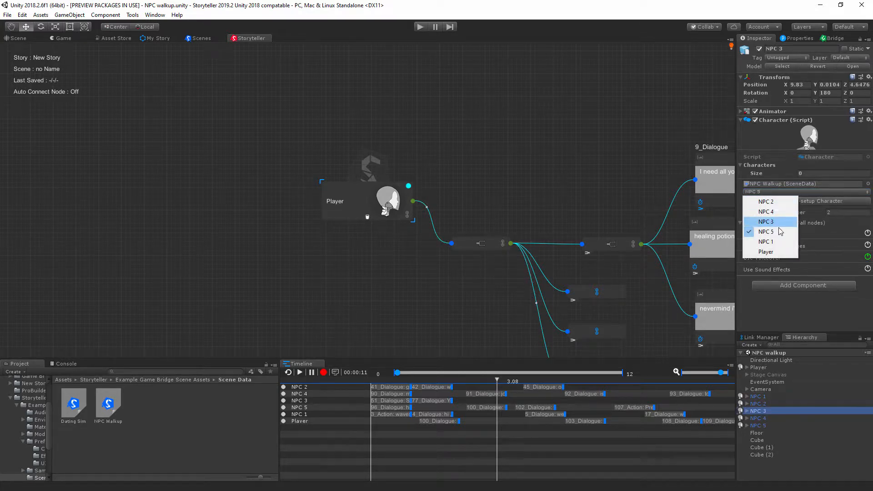
click(779, 222)
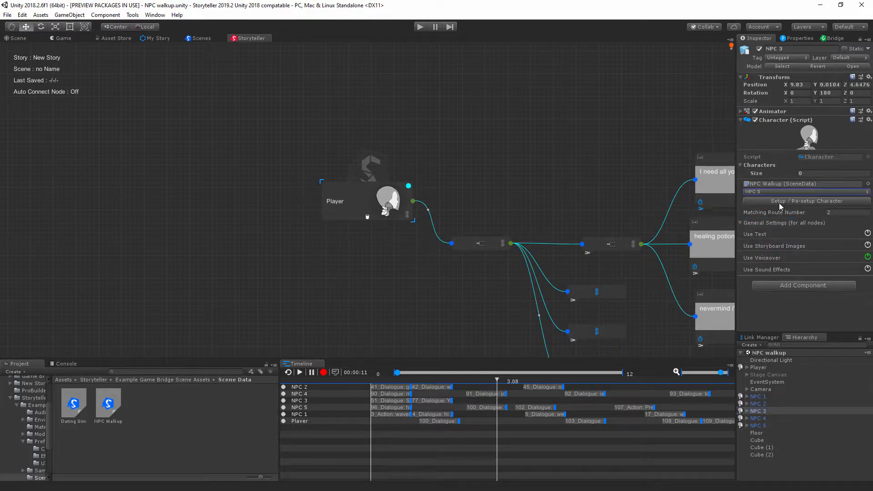
Step: Run the character setup for the NPC 4 object and choose NPC 5 as the character of the NPC 5 object
click(758, 418)
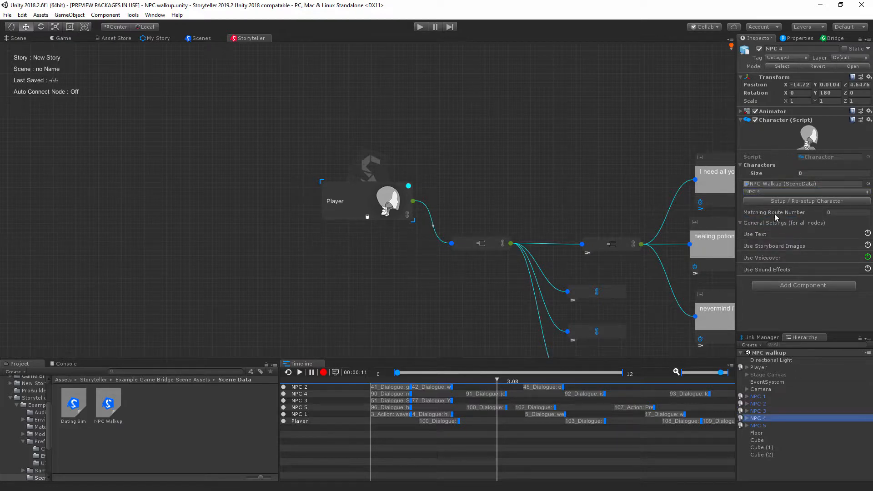
click(782, 201)
click(758, 425)
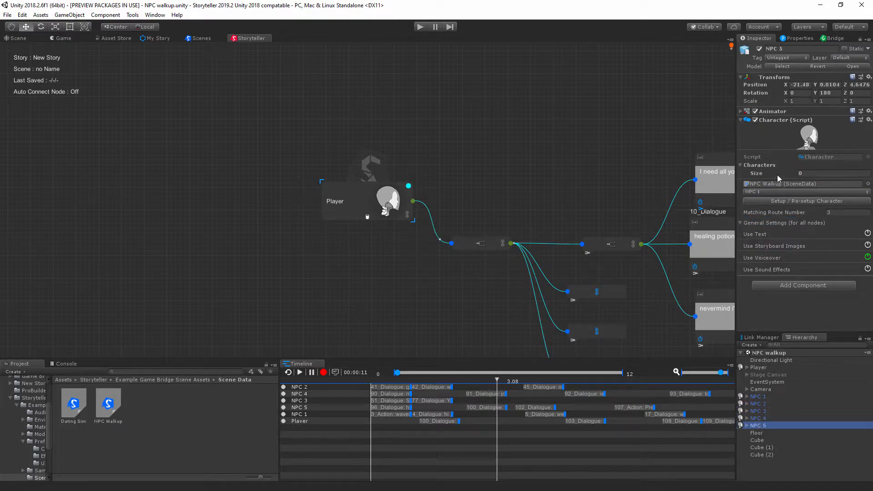
click(773, 191)
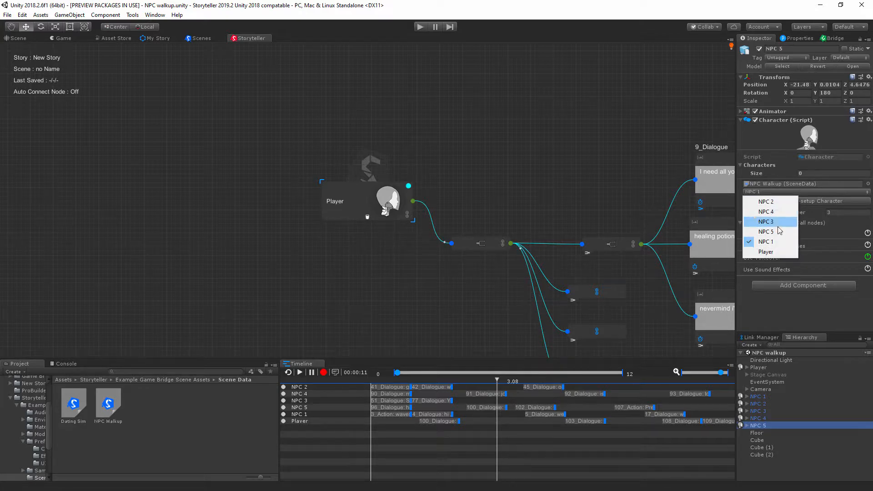
click(773, 232)
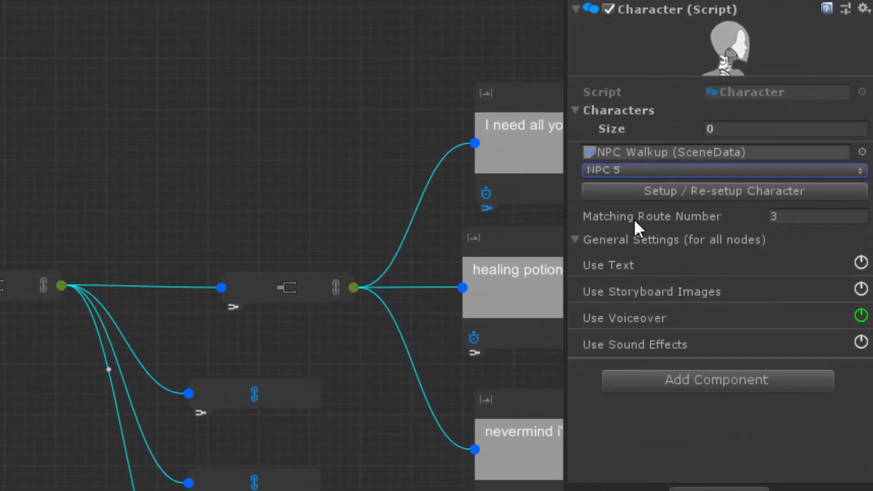
Step: Open the PathCheck node's properties and switch its active route to 2, 1 and 0 in turn
middle_drag(323, 293, 0, 140)
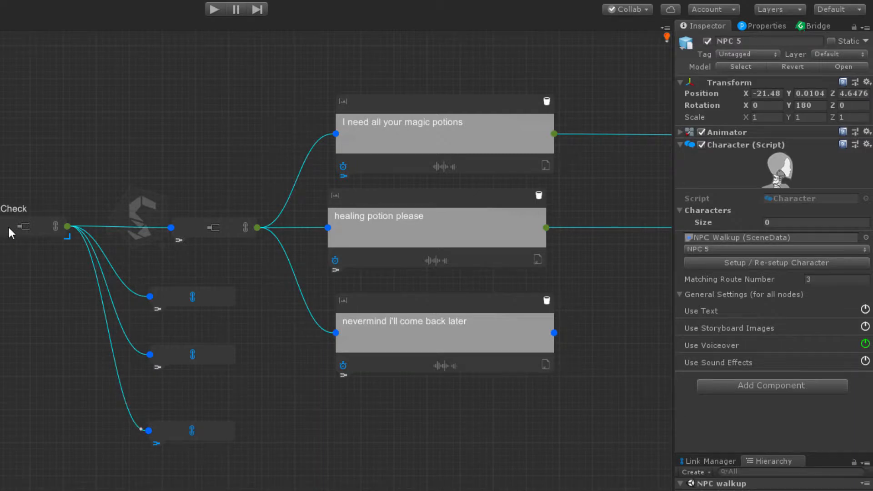
click(765, 27)
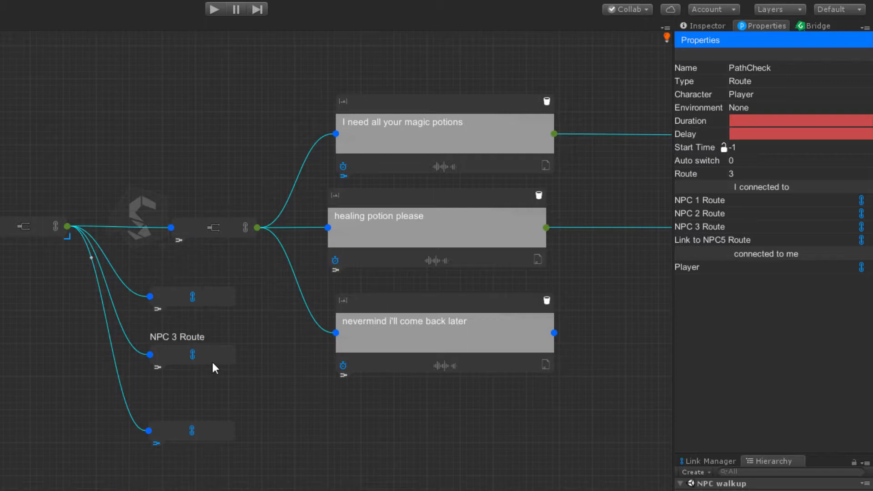
click(157, 368)
click(728, 176)
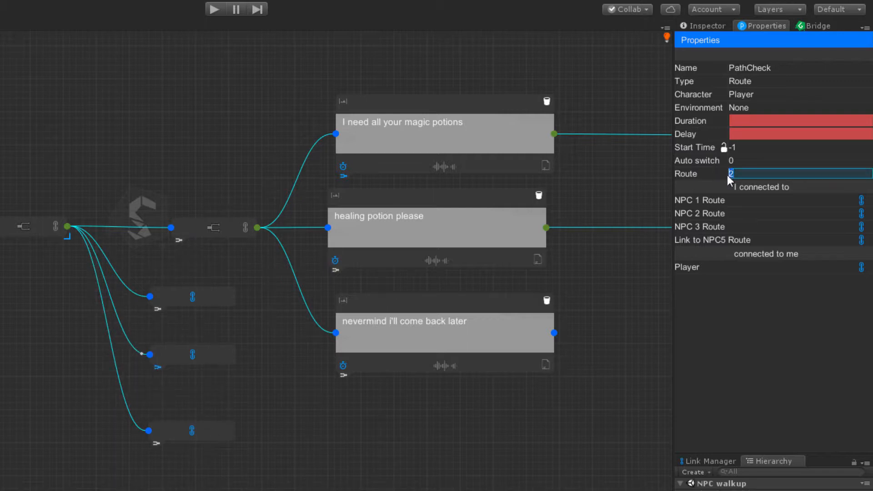
click(157, 309)
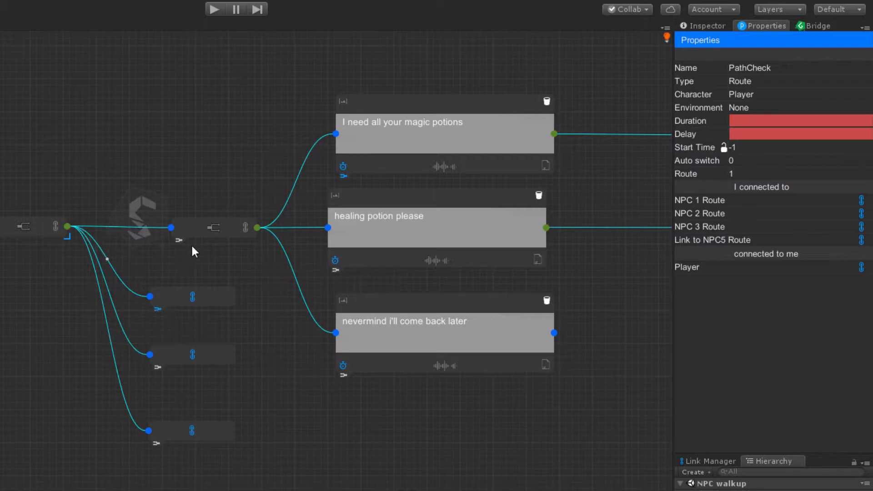
click(179, 240)
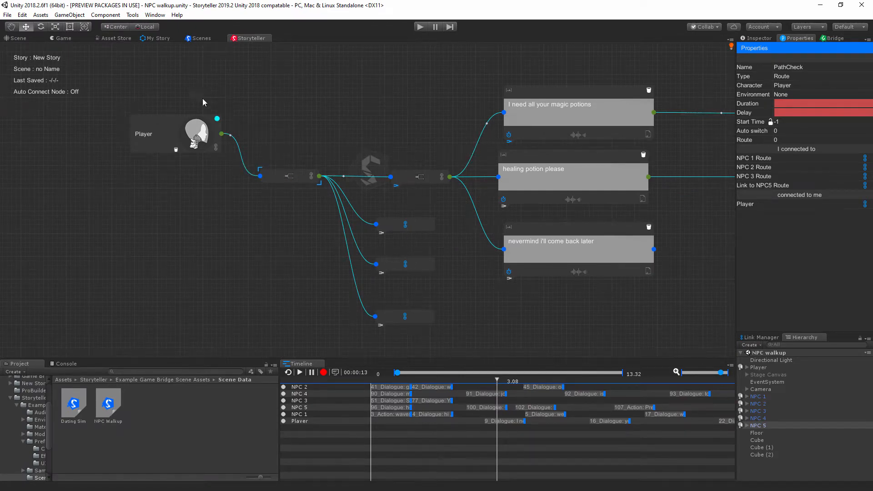
Step: Look over the NPCs on their coloured platforms in the Scene view and return to the Storyteller canvas
click(16, 38)
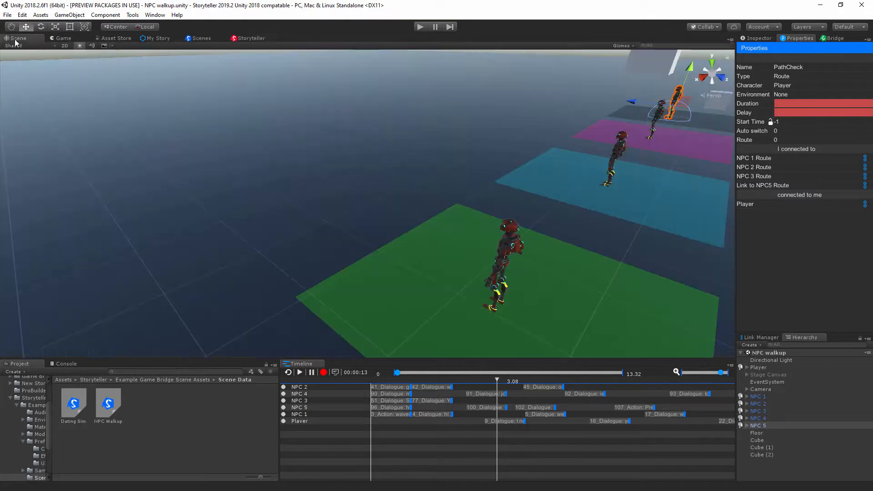
scroll(476, 266, down, 6)
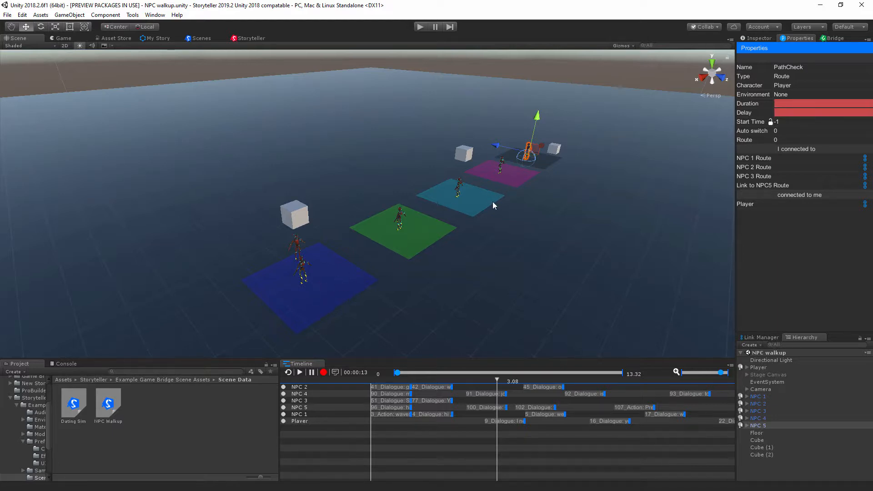
click(249, 40)
Step: Compare the Matching Route Number in the Character scripts of NPC 1, NPC 2, NPC 3 and NPC 5 with the PathCheck routes
click(758, 397)
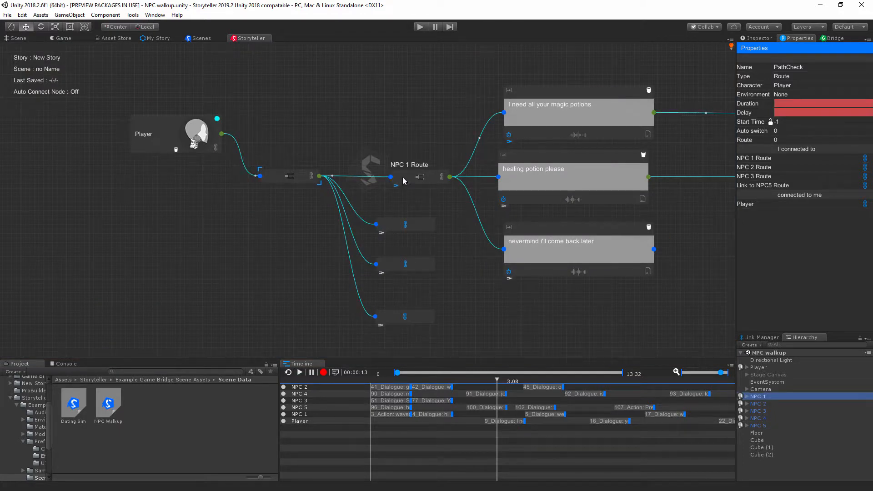
click(763, 40)
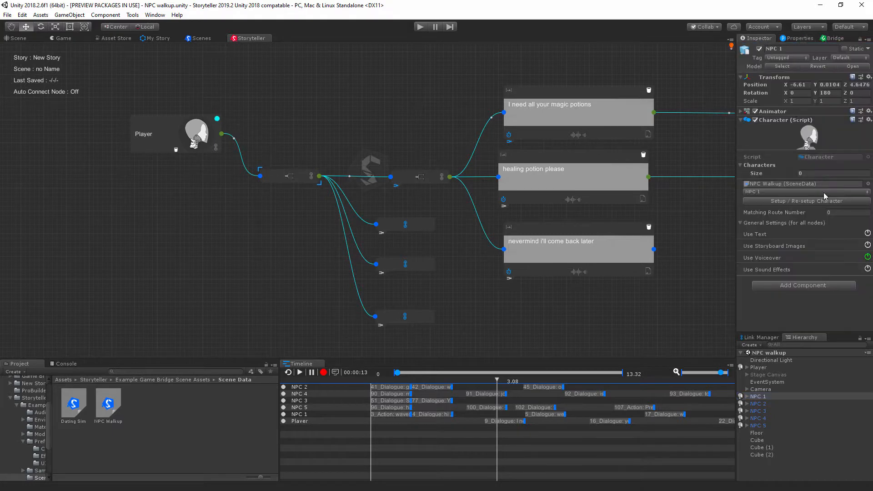
click(758, 405)
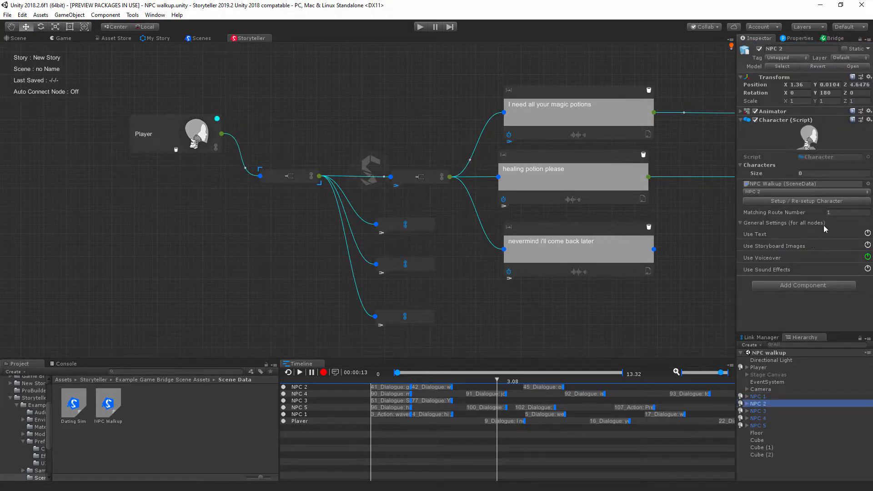
click(757, 411)
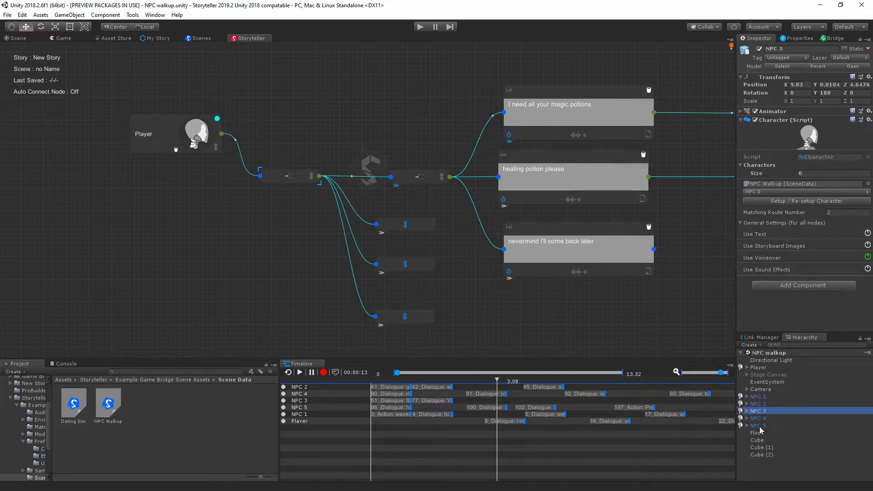
click(756, 427)
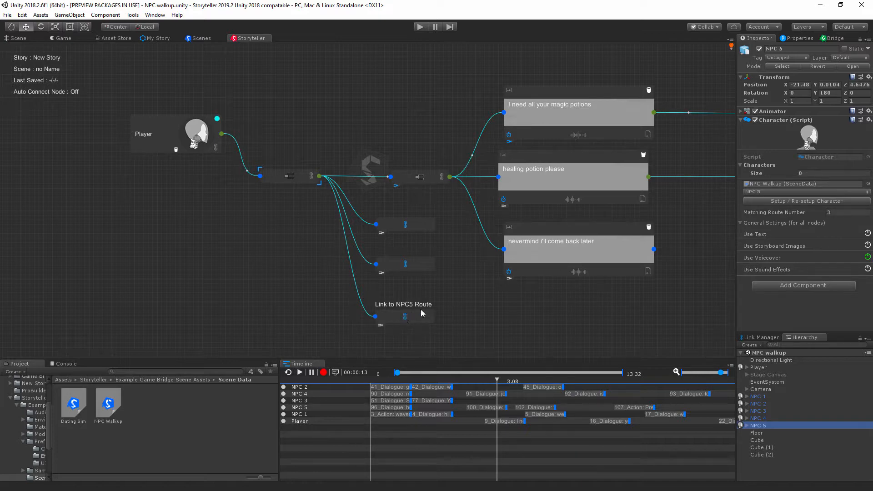
scroll(435, 301, down, 2)
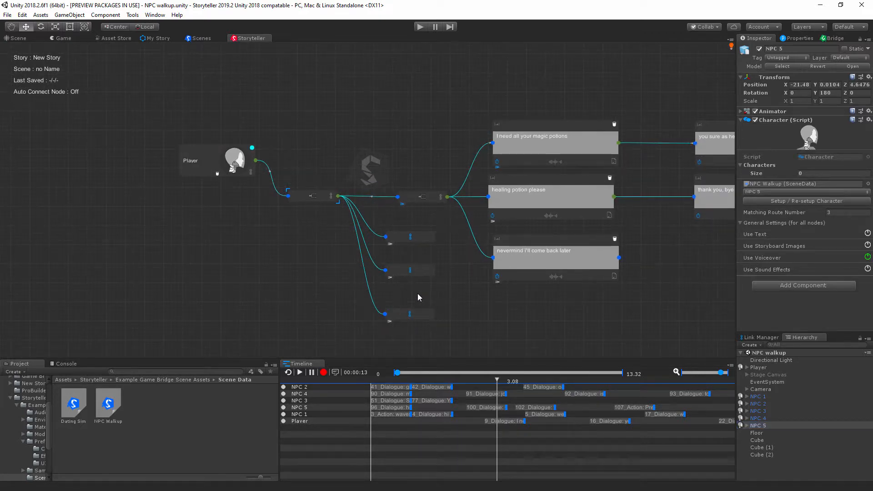
middle_drag(456, 120, 450, 144)
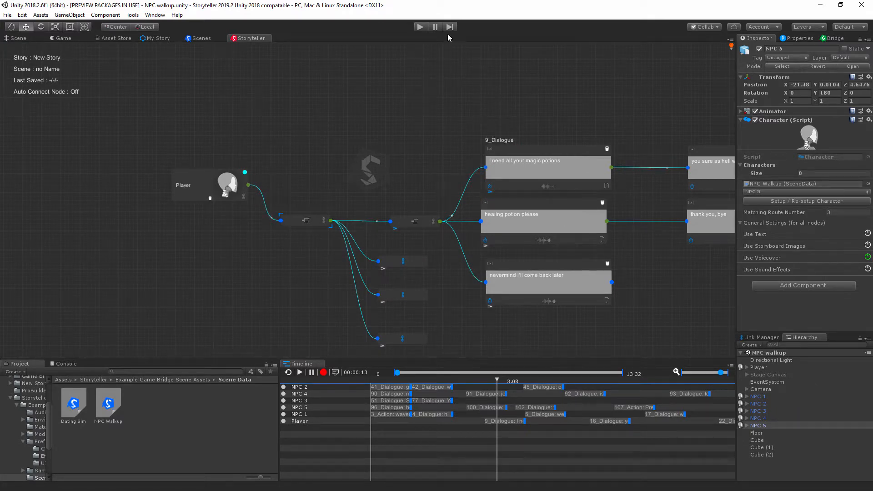
Step: Play-test the NPC walkup scene, return to the Storyteller canvas and stop play mode
click(419, 27)
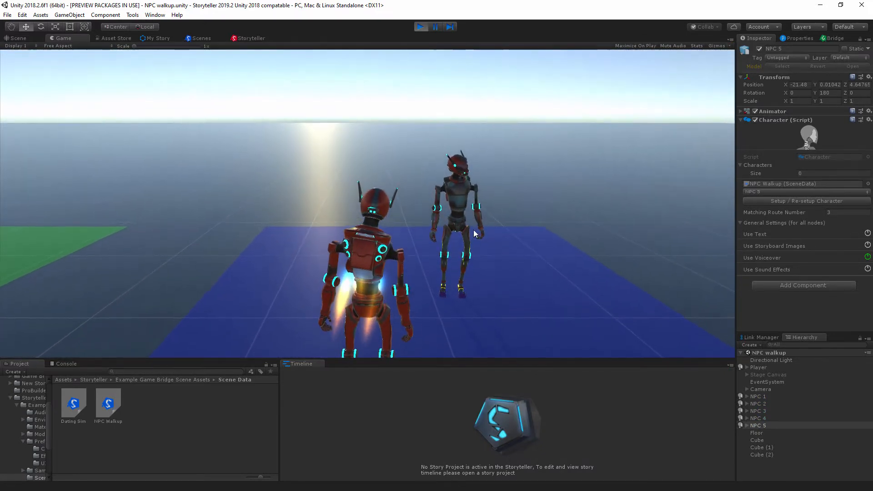
click(251, 38)
click(420, 27)
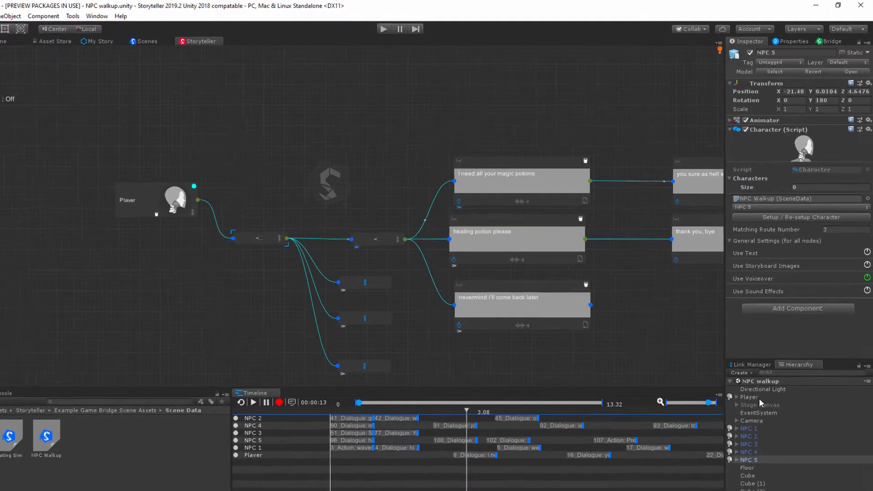
Step: Select the Player object and add two empty entries to PathCheckReflectedCondition 0 in its Character script
click(761, 368)
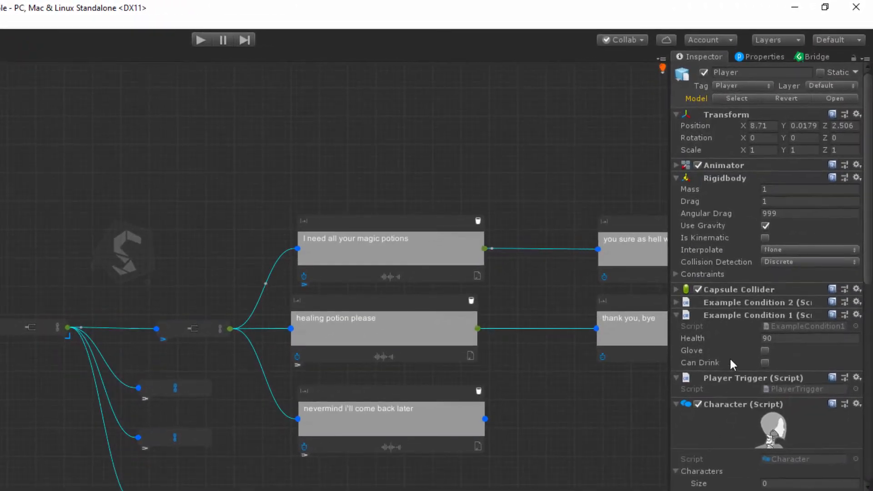
scroll(772, 245, down, 10)
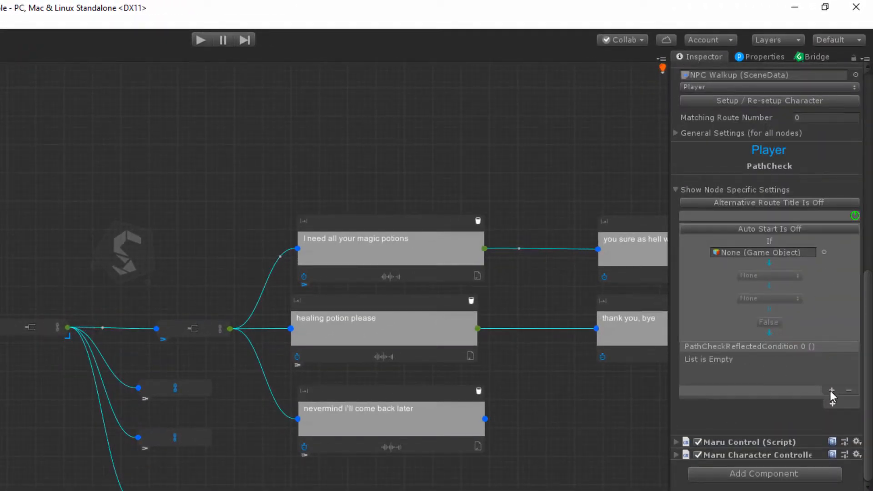
click(831, 390)
click(831, 390)
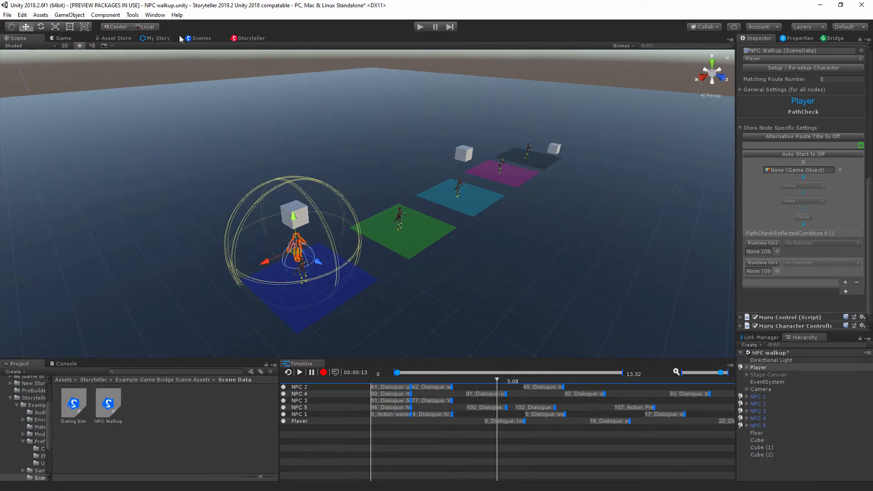
Step: Dock the Storyteller canvas beside the Scene view and frame the Player with the NPC on the blue platform
click(247, 38)
drag(247, 38, 571, 286)
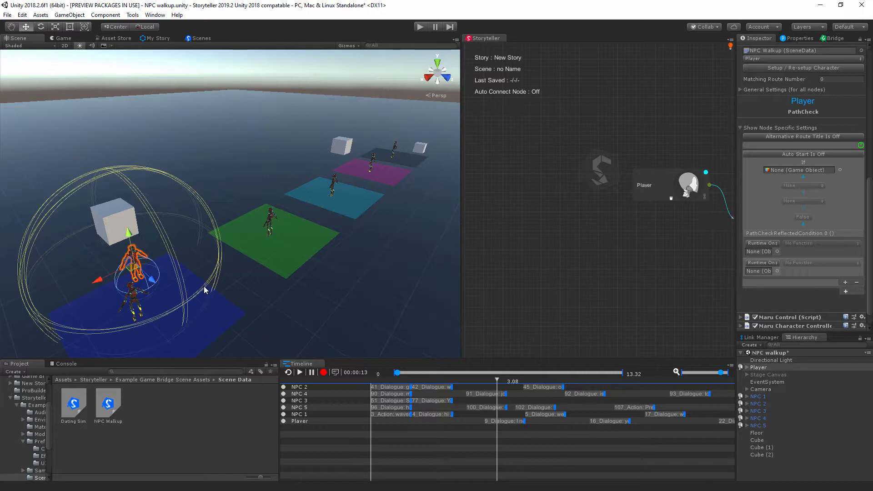
alt+drag(203, 286, 323, 256)
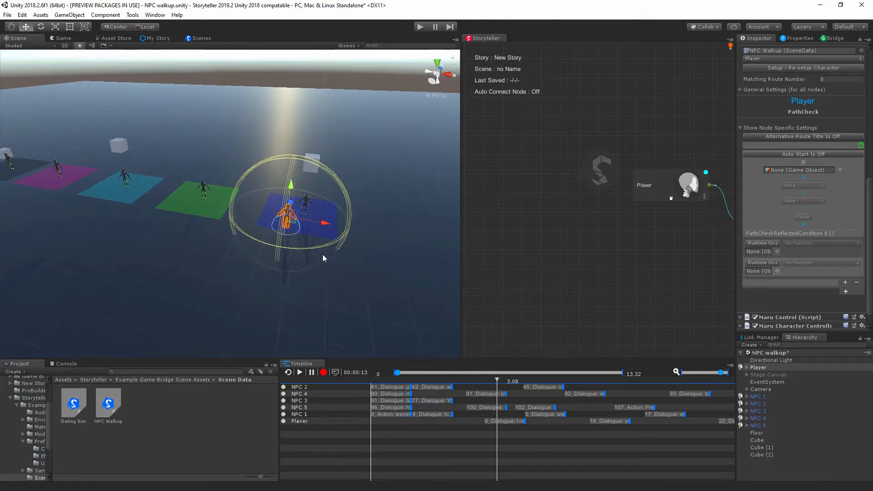
scroll(323, 257, up, 10)
alt+drag(243, 243, 277, 241)
scroll(277, 242, down, 5)
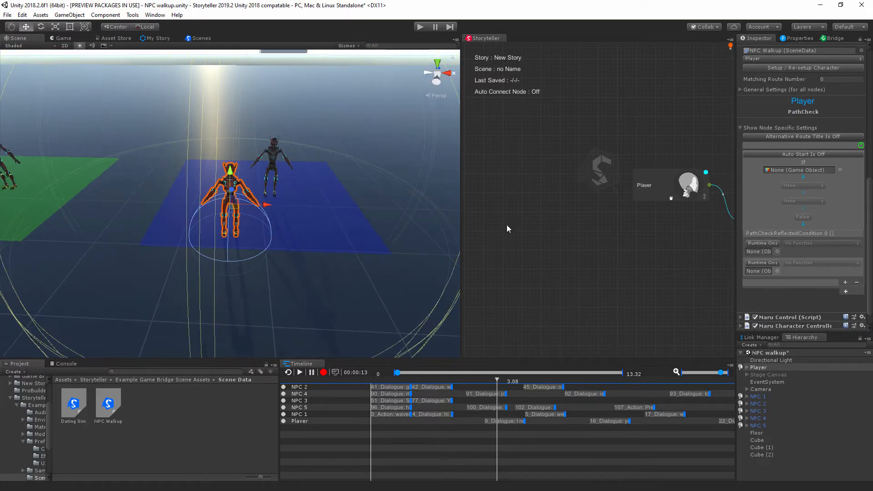
Step: Switch PathCheck's active route to Link to NPC5 Route and dock the Storyteller canvas back alongside the Scene and Game views
middle_drag(573, 269, 390, 258)
scroll(244, 229, down, 3)
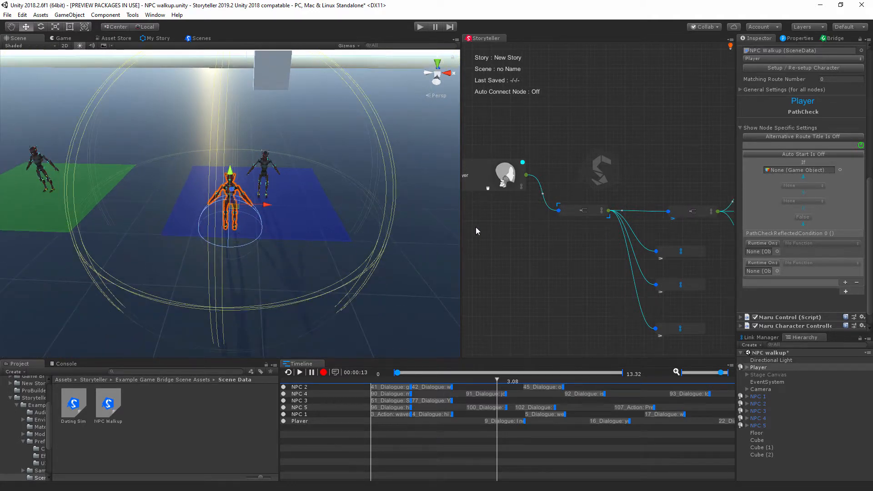
middle_drag(508, 235, 553, 238)
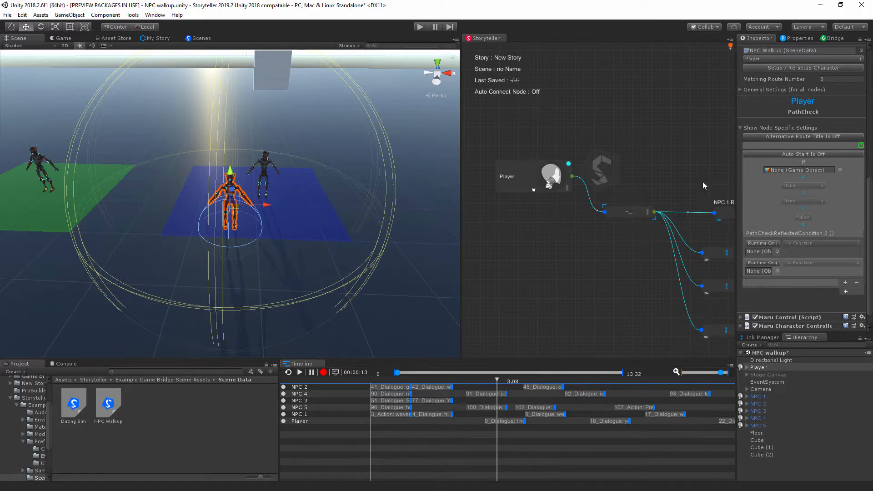
middle_drag(689, 172, 654, 172)
middle_drag(690, 310, 588, 266)
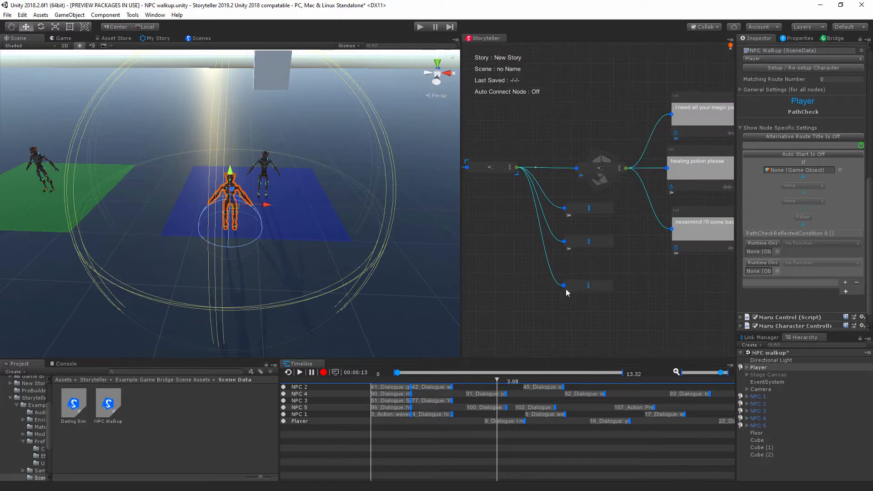
click(569, 293)
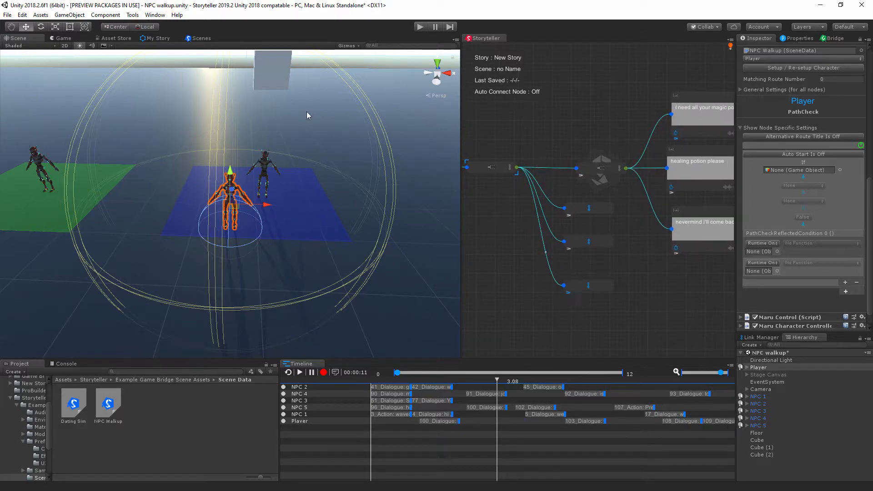
drag(485, 38, 253, 38)
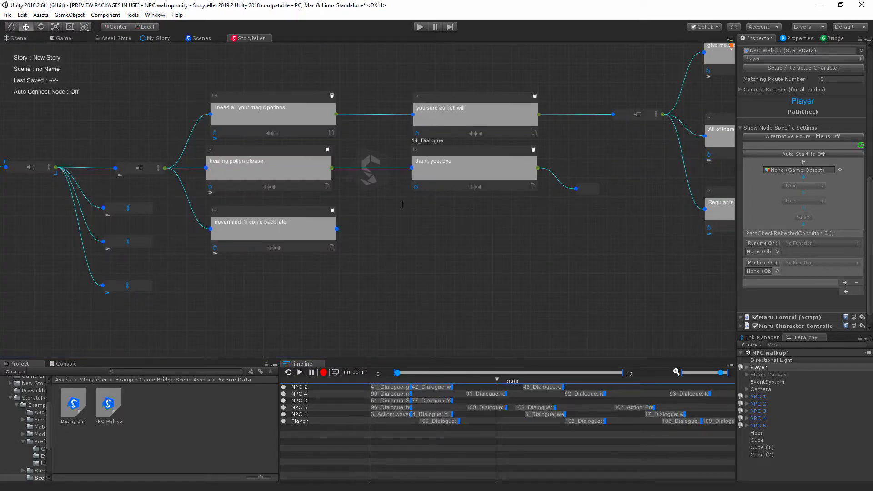
Step: Assign Stage Canvas to the first PathCheckReflectedCondition 0 entry with the GameObject.SetActive function enabled
middle_drag(352, 253, 679, 225)
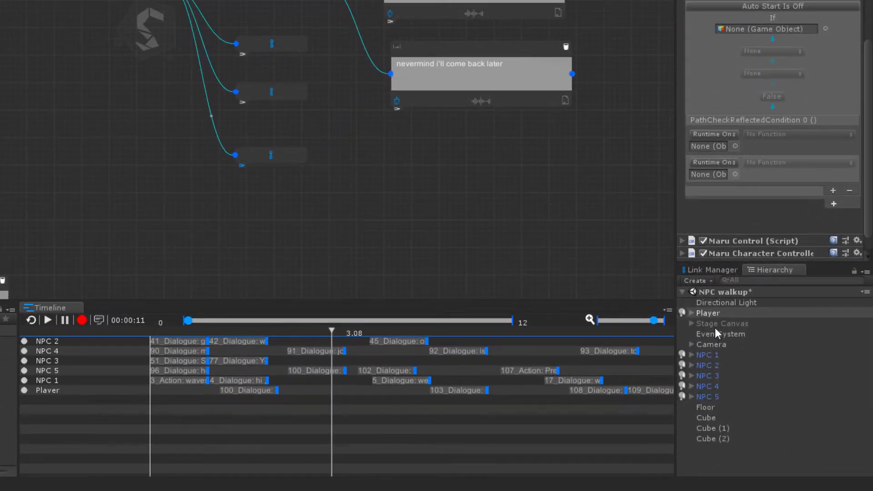
drag(716, 326, 712, 146)
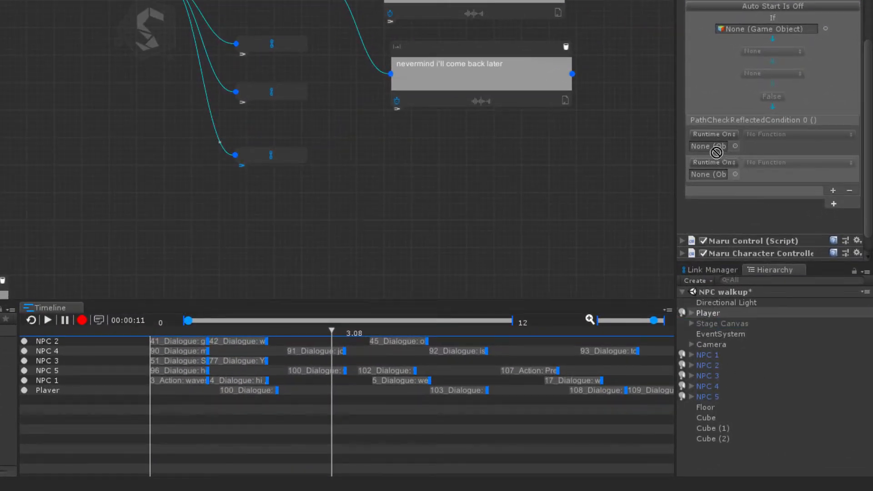
click(781, 134)
mouse_move(789, 167)
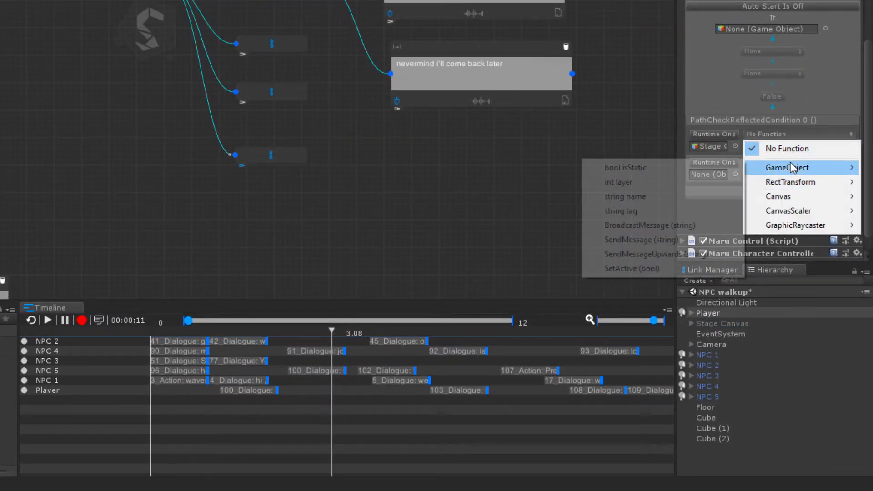
click(654, 268)
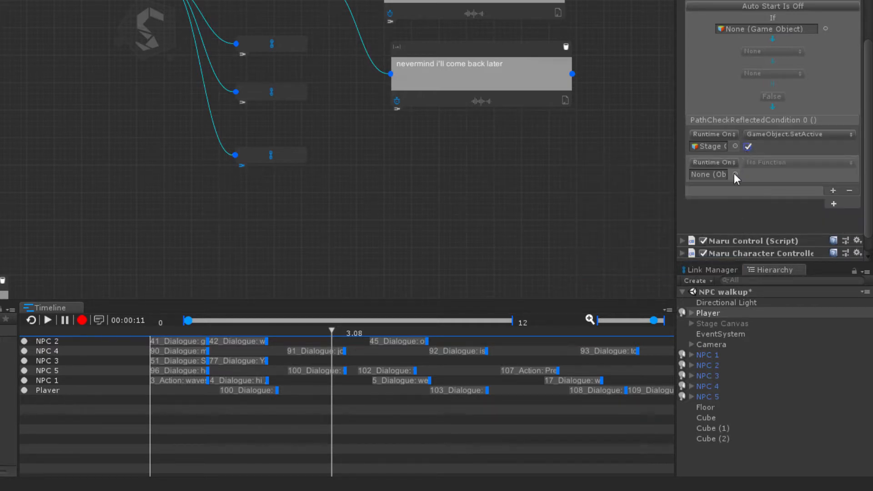
Step: Assign Player to the second PathCheckReflectedCondition 0 entry and set its function to Character.ContinueOnRoute
drag(711, 315, 710, 155)
click(788, 145)
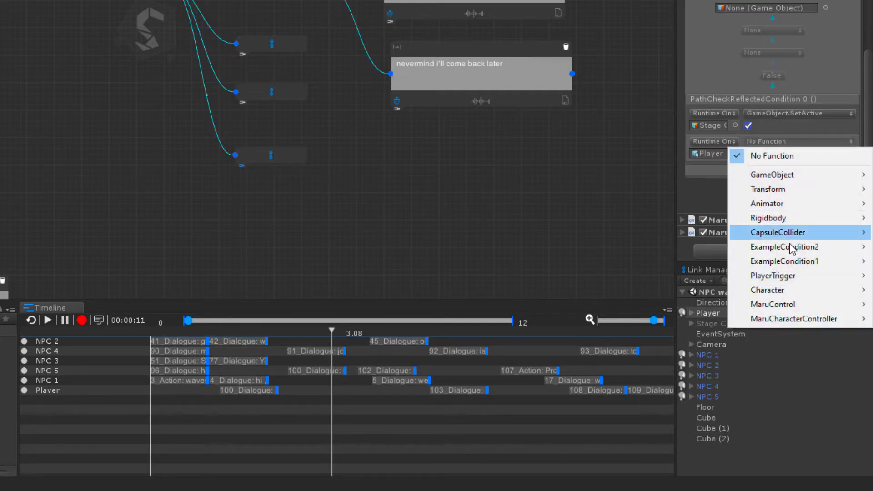
mouse_move(761, 293)
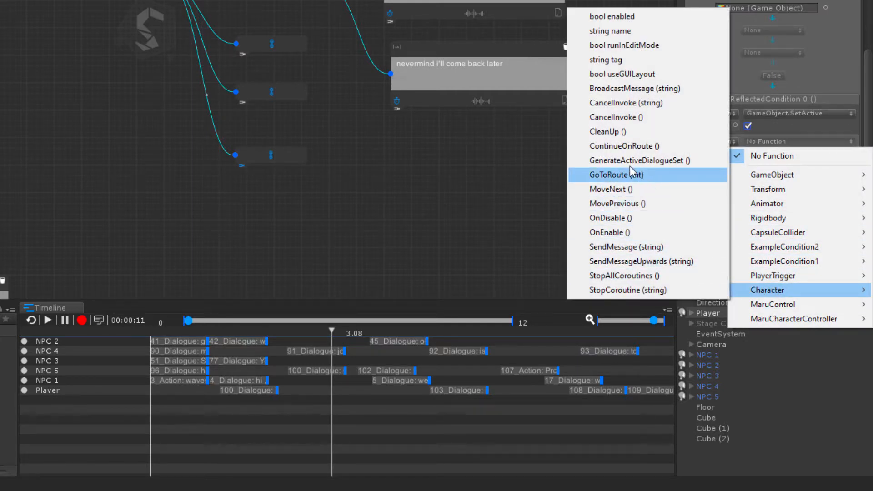
click(624, 146)
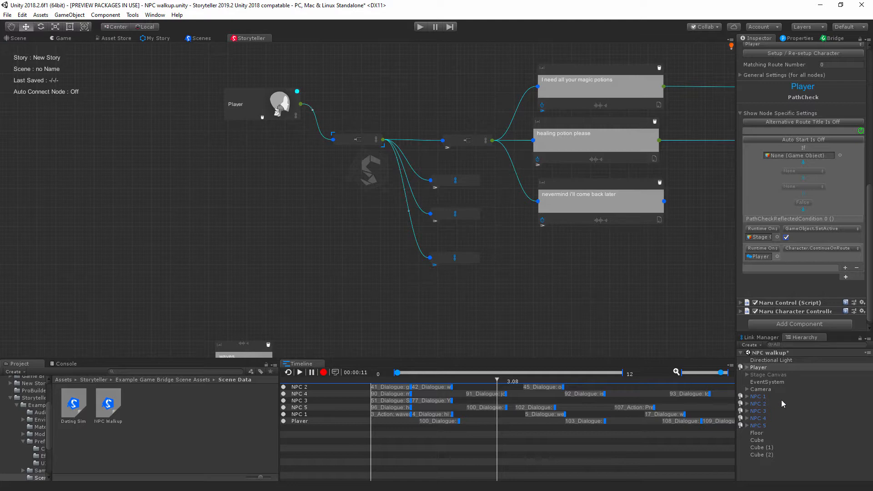
Step: Run the scene briefly, turn on Auto Start for the Player's PathCheck node and return to the Storyteller canvas
click(420, 27)
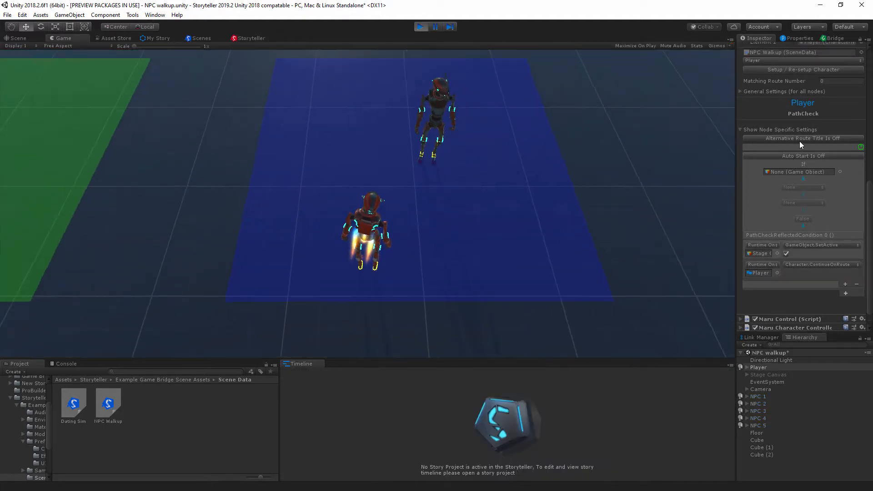
click(801, 157)
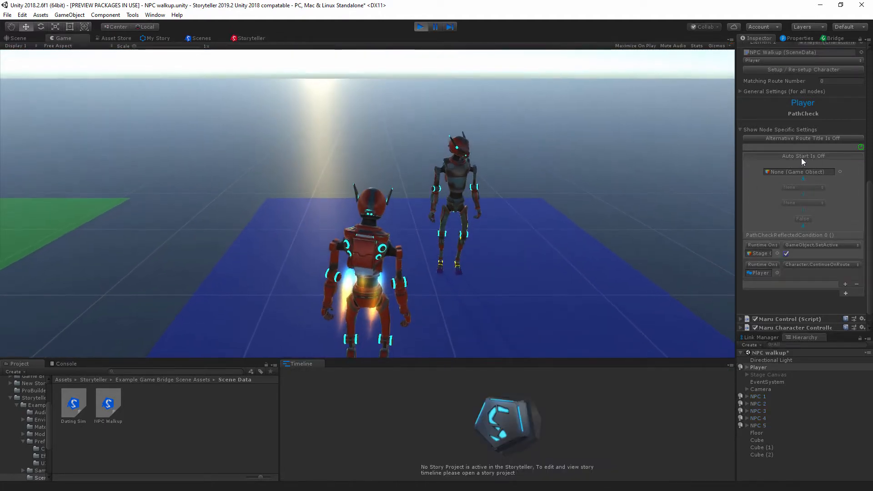
click(423, 27)
click(758, 367)
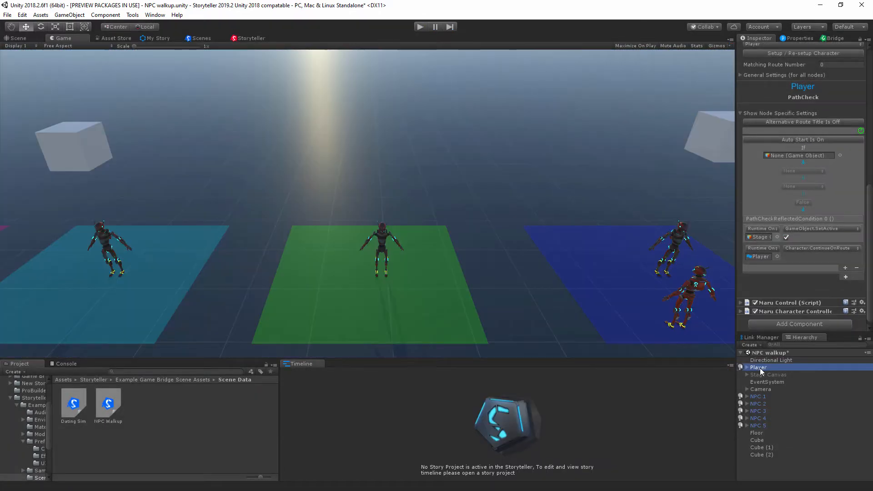
click(243, 39)
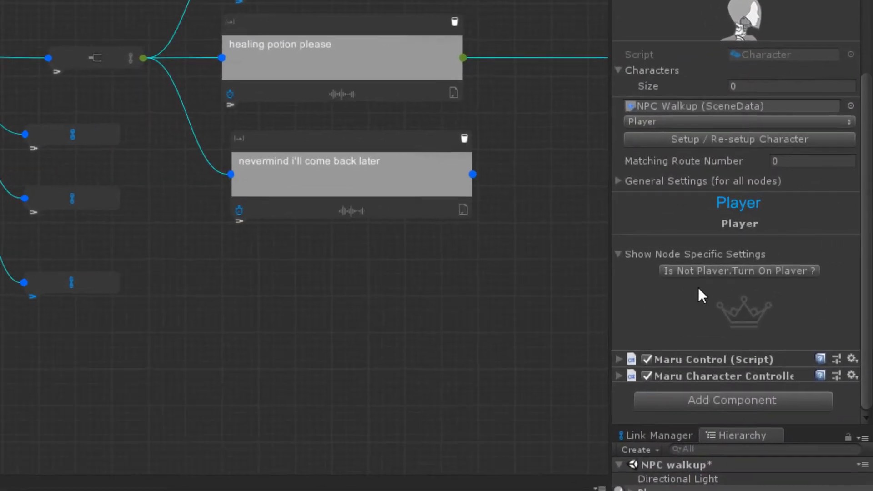
Step: Play-test the NPC 3 conversation, choose Leave at the Player's reply and stop play mode
click(723, 272)
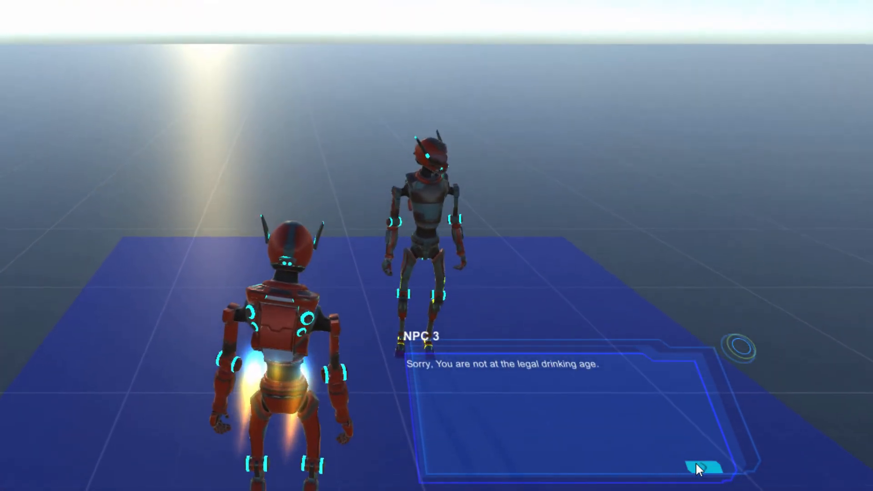
click(700, 468)
click(703, 468)
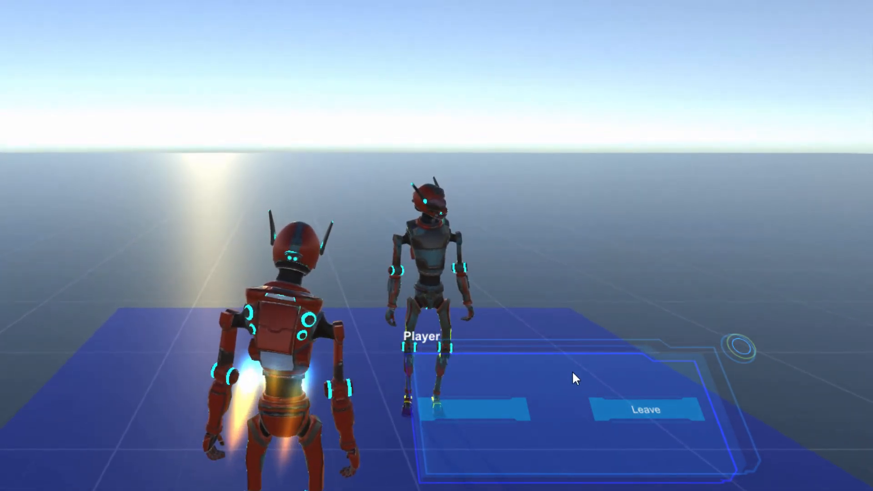
click(632, 406)
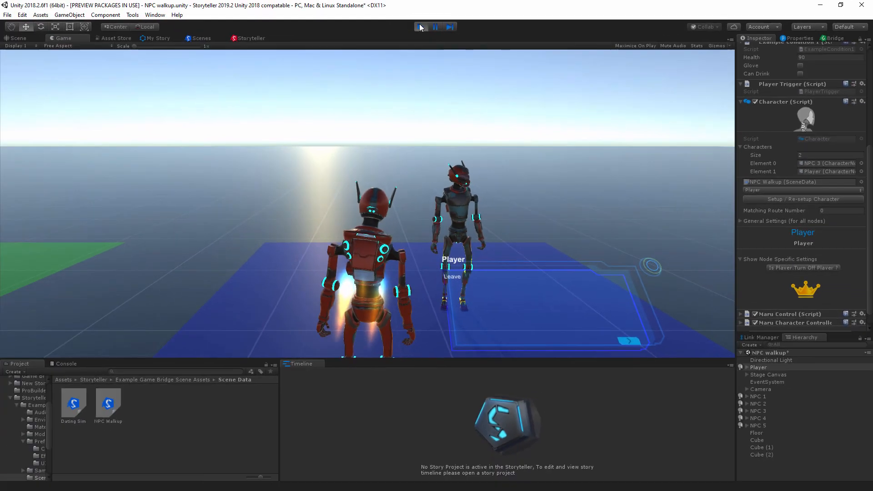
click(421, 27)
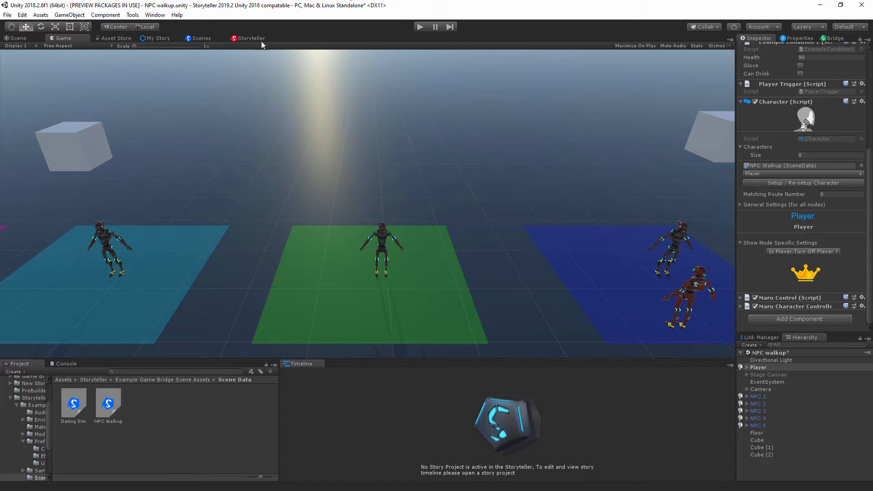
Step: Find the Player's route node that branches to the Leave action on the Storyteller canvas and select it
click(248, 39)
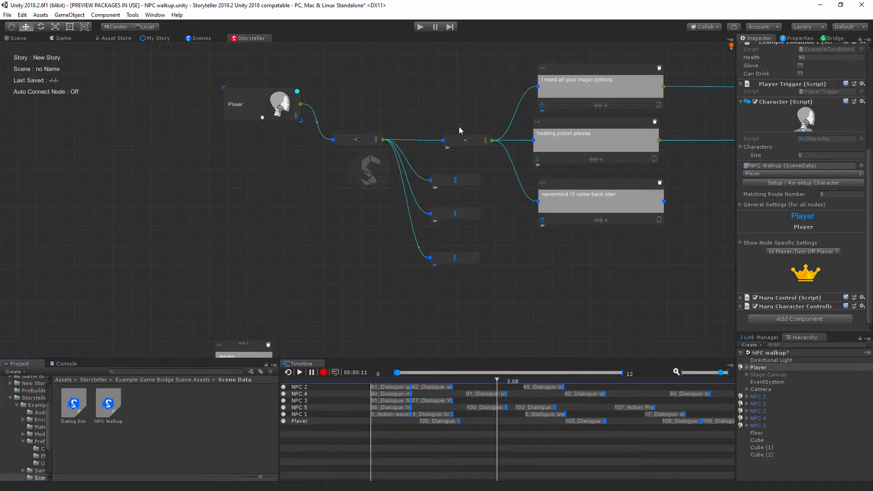
middle_drag(490, 193, 308, 228)
middle_drag(542, 259, 402, 283)
middle_drag(236, 50, 432, 119)
middle_drag(410, 92, 316, 315)
middle_drag(337, 227, 243, 340)
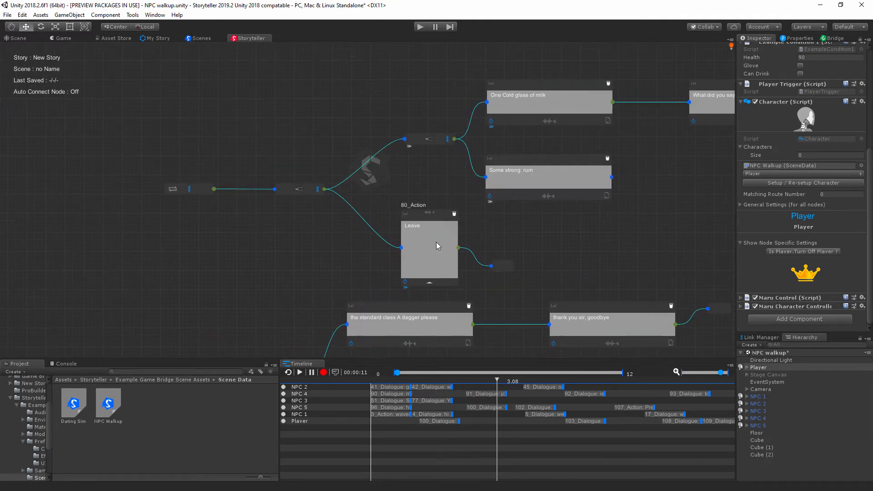
middle_drag(336, 217, 403, 239)
click(364, 211)
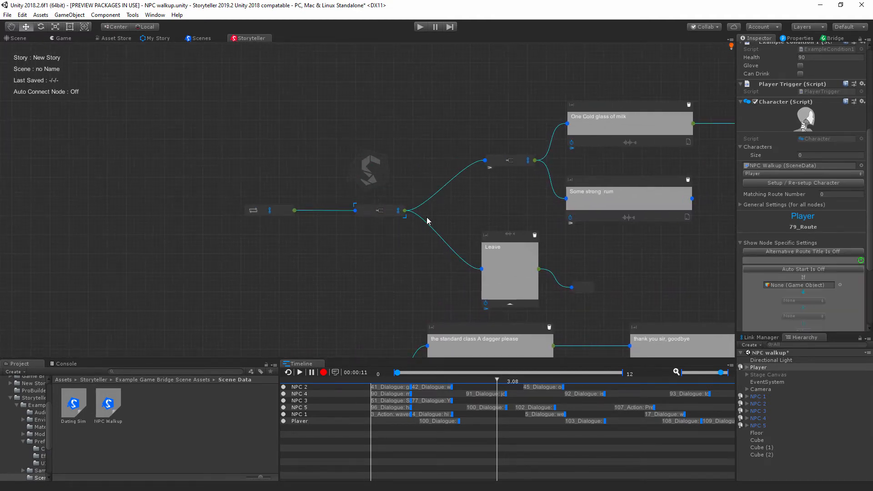
Step: Add an empty event entry to 79_RouteReflectedCondition 0 in the Player's Character script
middle_drag(535, 281, 478, 228)
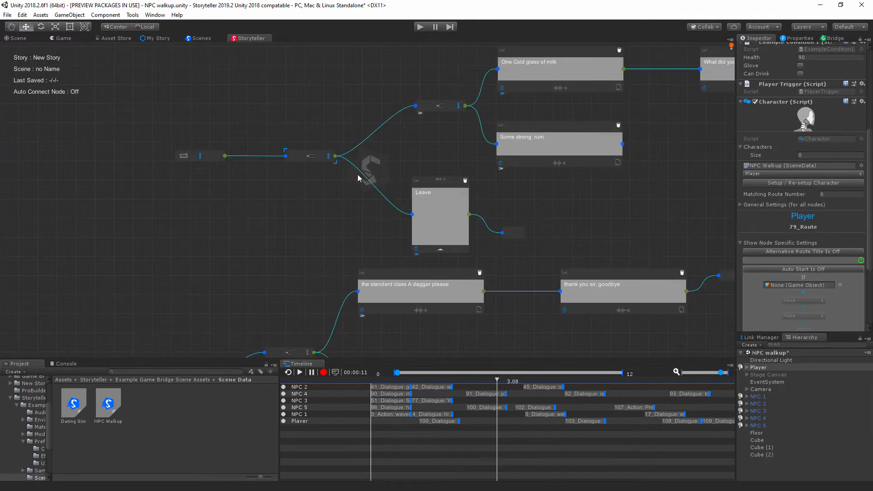
middle_drag(621, 251, 549, 215)
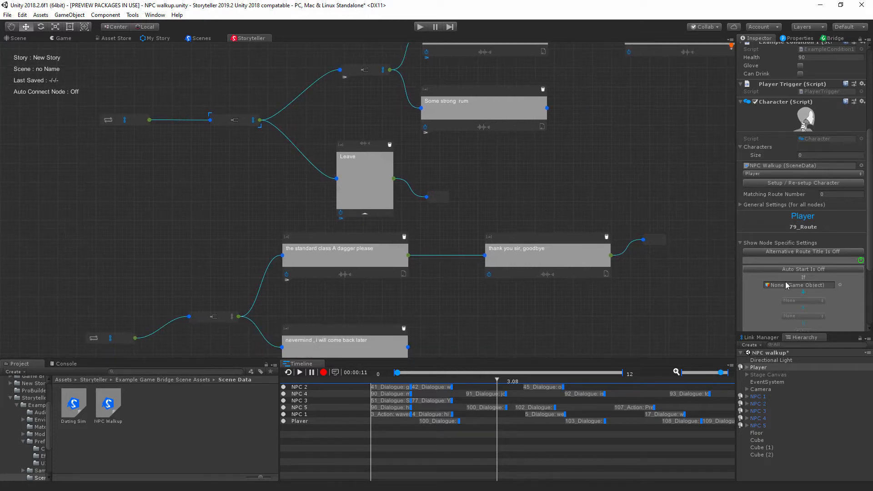
scroll(785, 282, down, 5)
click(846, 263)
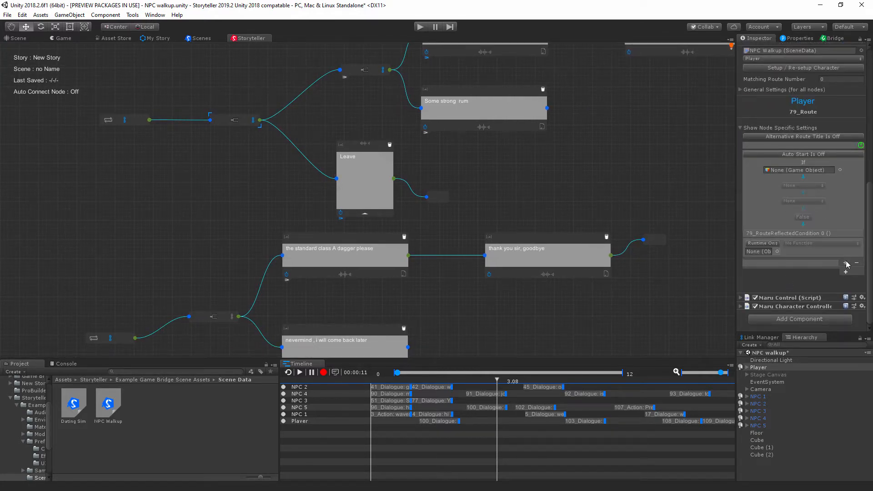
Step: Play-test the scene and advance NPC 3's dialogue up to the Player's Leave choice
middle_drag(204, 95, 355, 152)
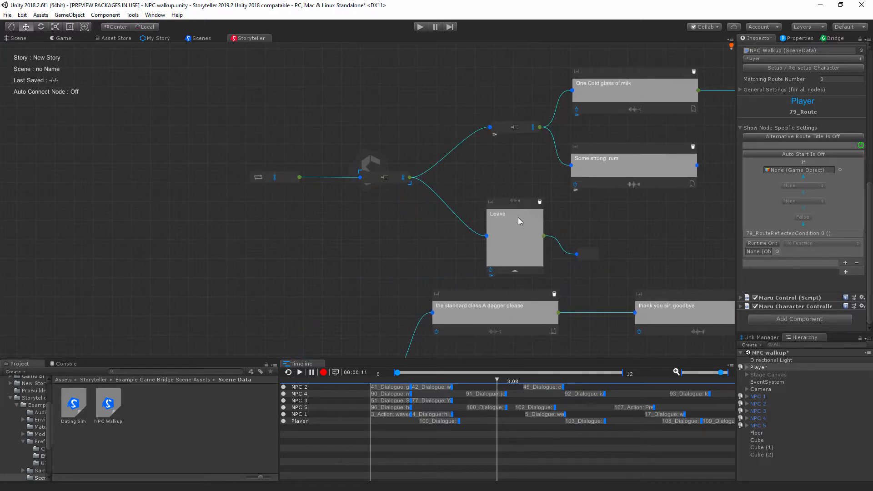
click(418, 30)
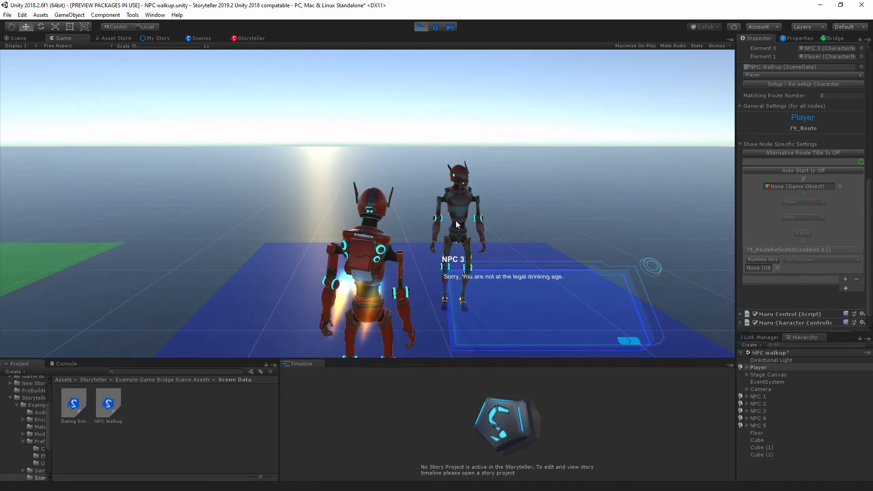
click(620, 339)
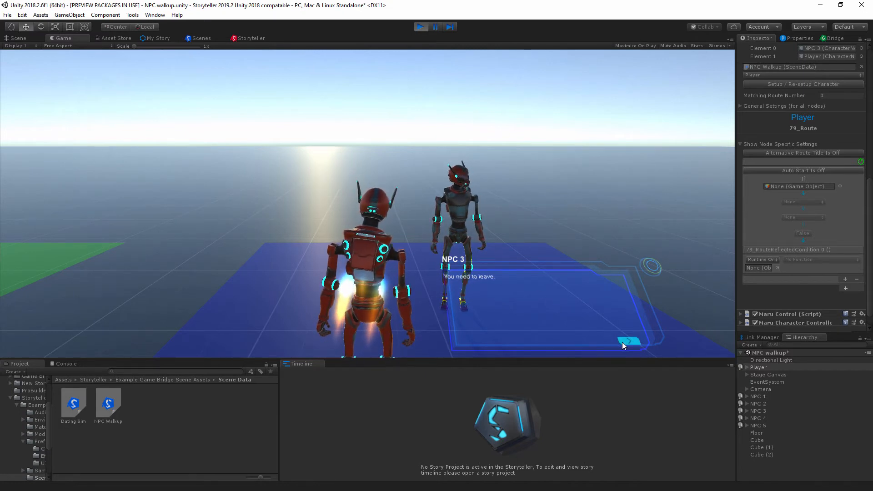
click(631, 339)
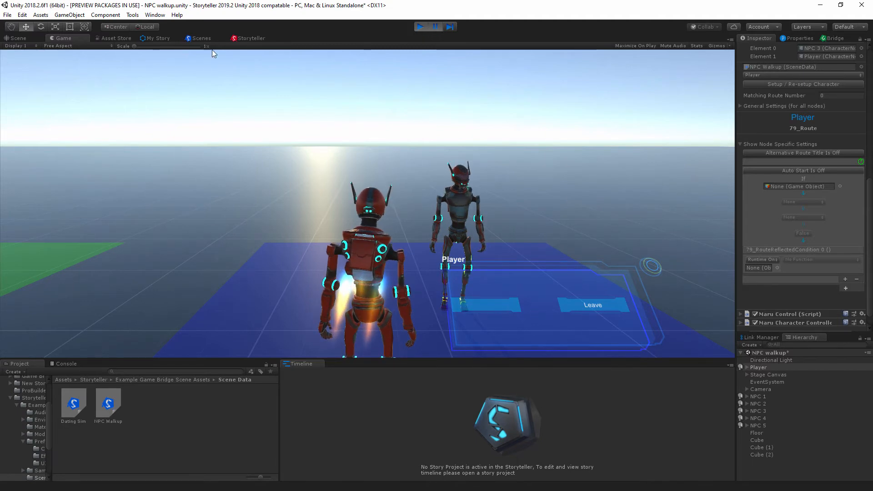
Step: Dock the Storyteller canvas beside the Game view and stop play mode
click(253, 38)
drag(251, 38, 560, 244)
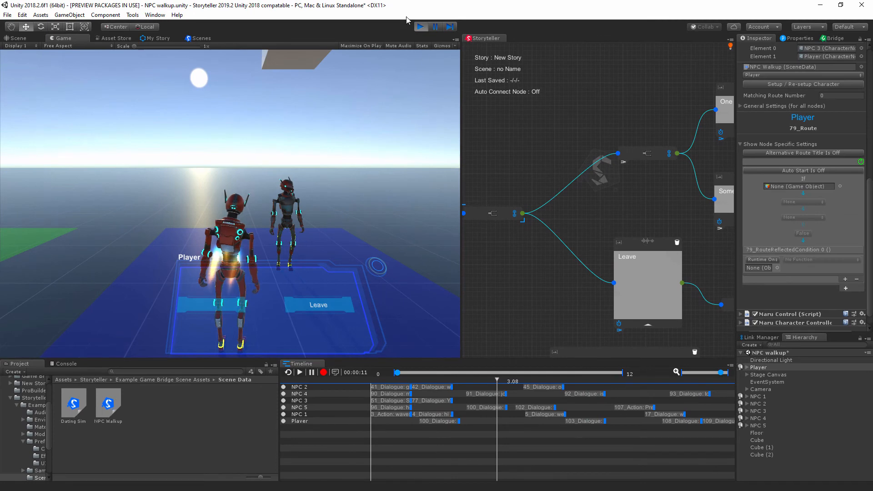
key(ctrl+p)
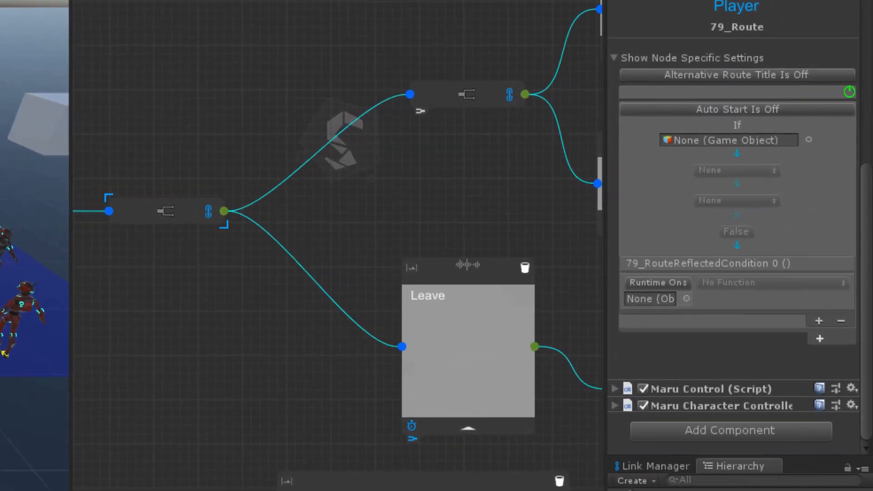
Step: Assign Player with Character.ContinueOnRoute to the 79_RouteReflectedCondition 0 entry and turn on Auto Start for the route
drag(758, 368, 767, 250)
click(740, 281)
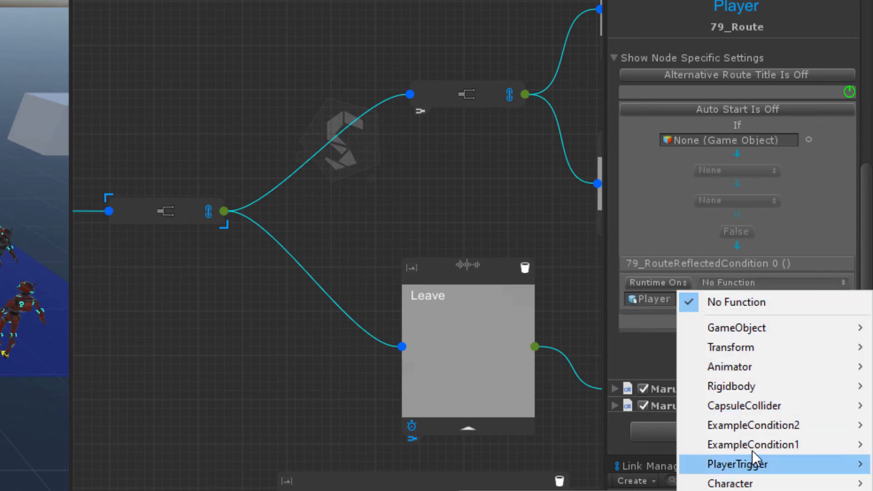
mouse_move(741, 485)
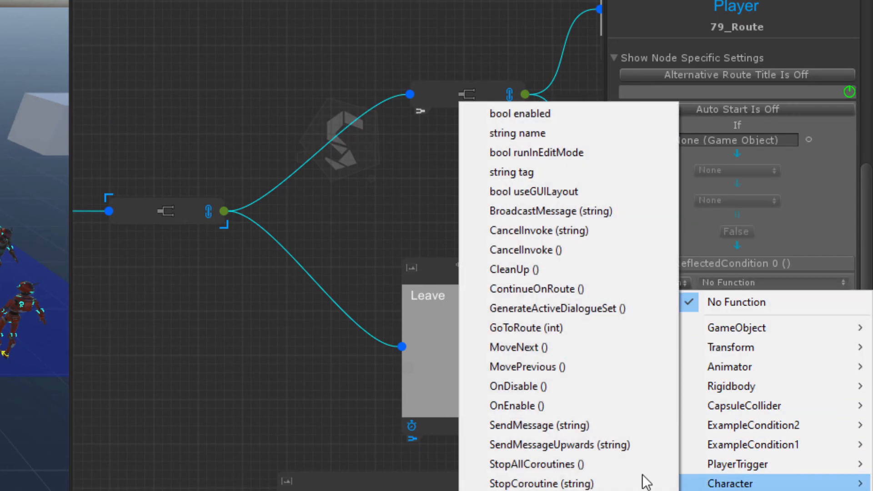
click(550, 291)
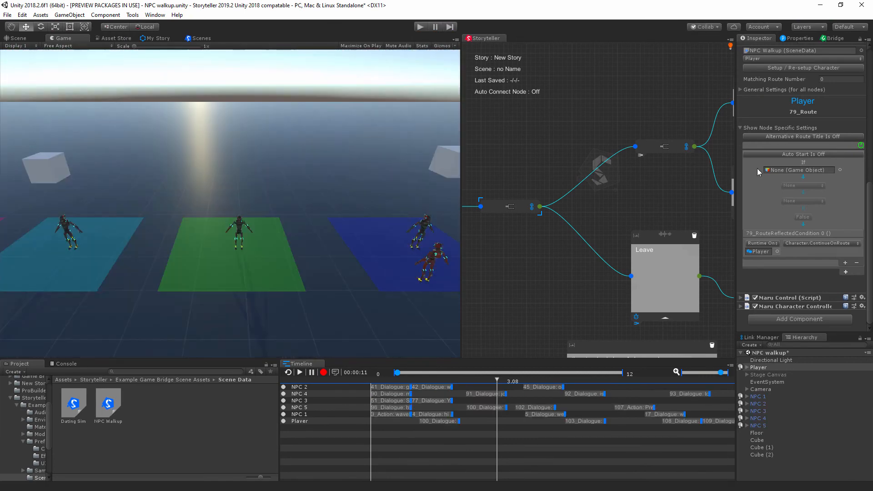
click(791, 154)
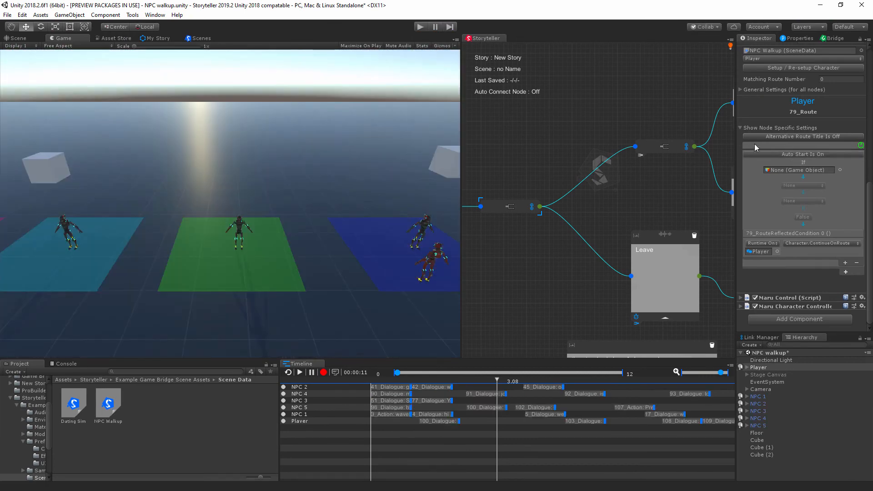
Step: Play-test the dialogue with the auto-started 79_Route through to the Leave line, then stop play mode
click(421, 27)
click(354, 346)
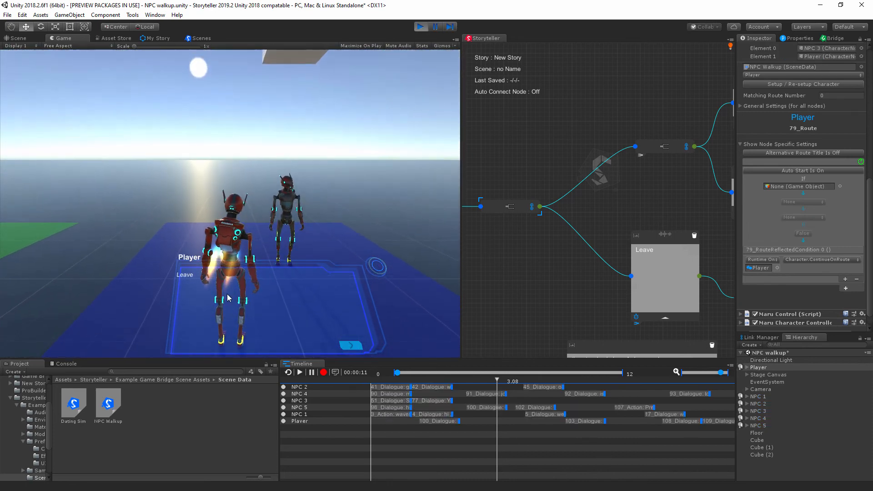
click(419, 29)
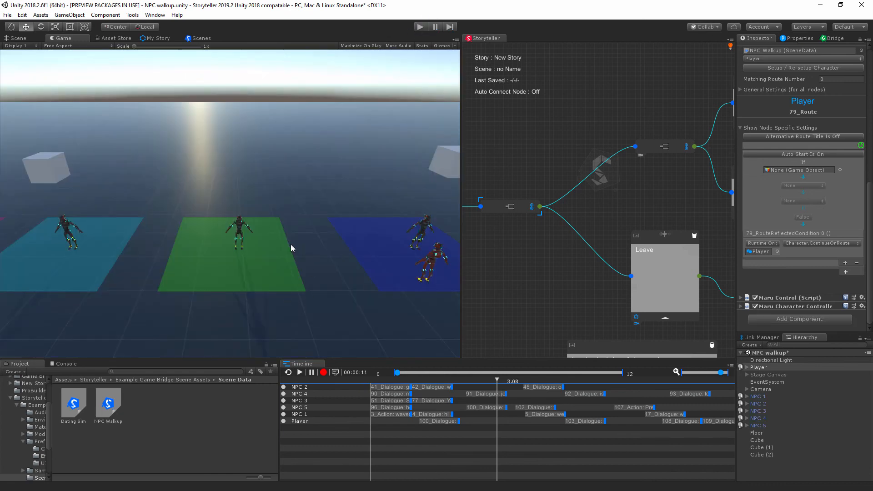